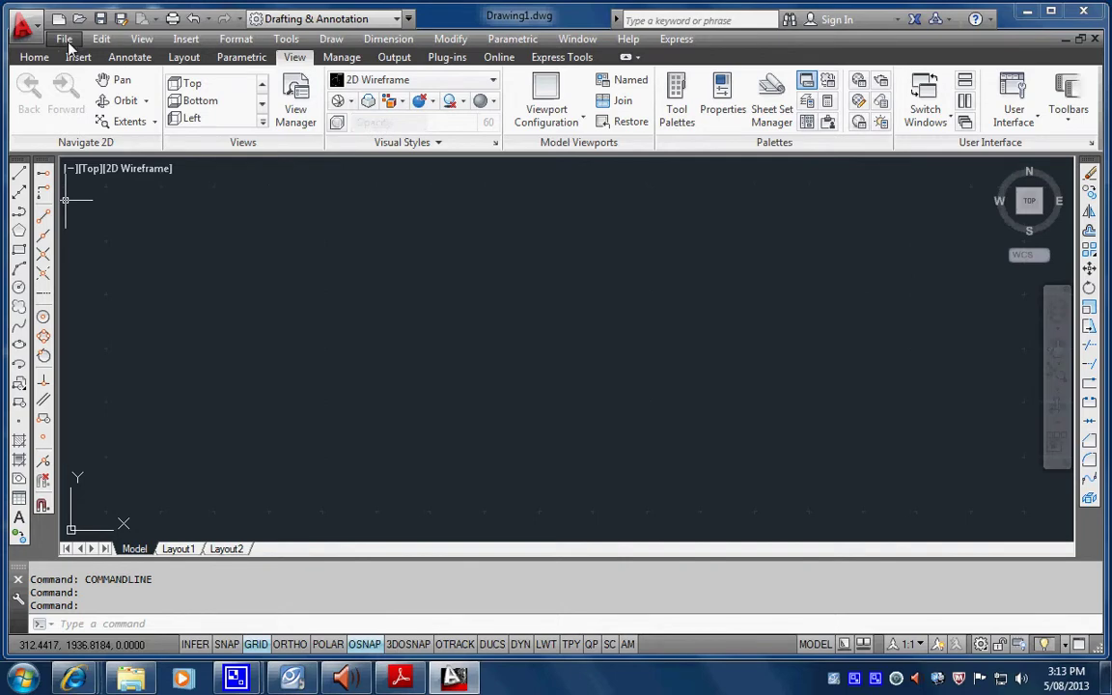
Create a new drawing from the acadiso3D.dwt template.
left_click(64, 40)
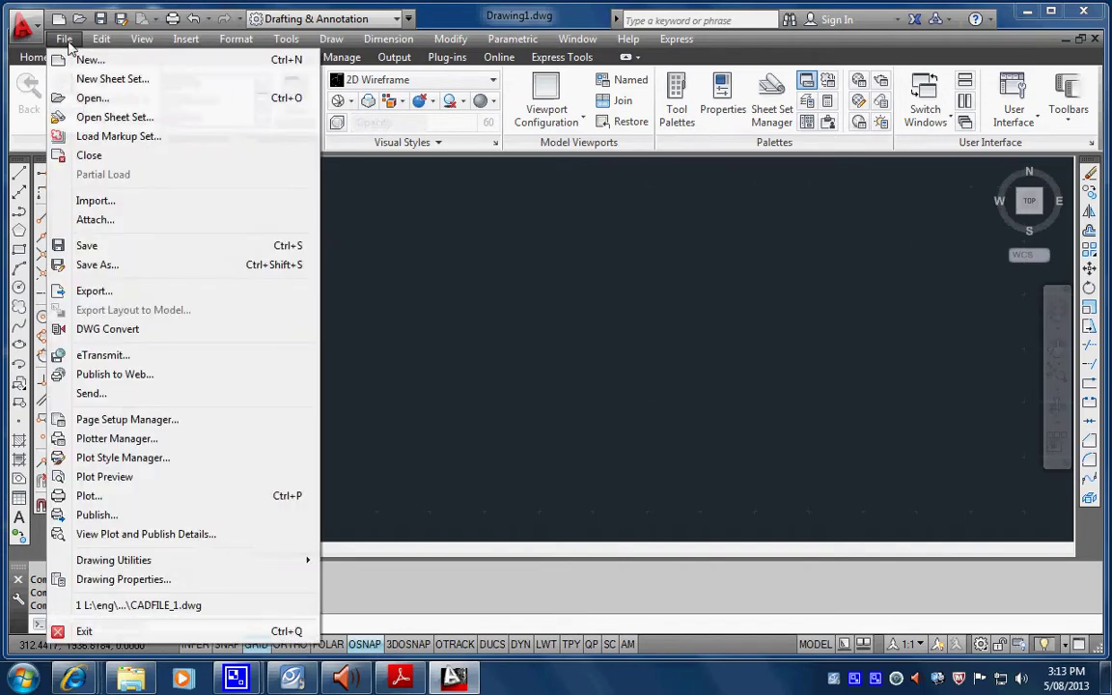
key("Escape")
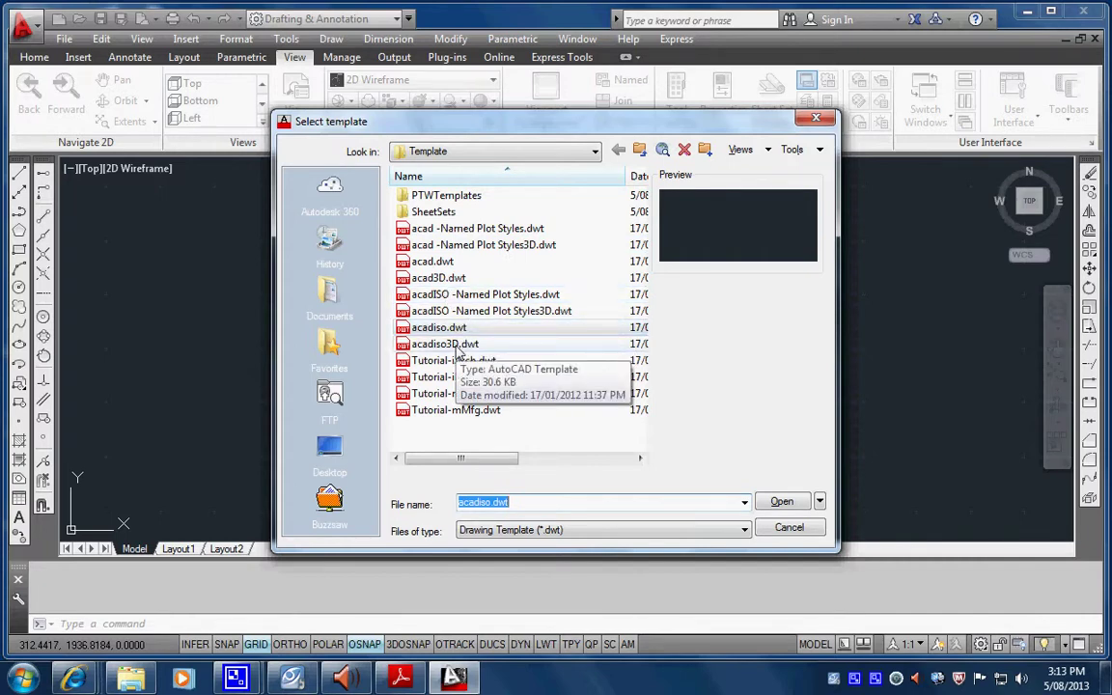
left_click(457, 347)
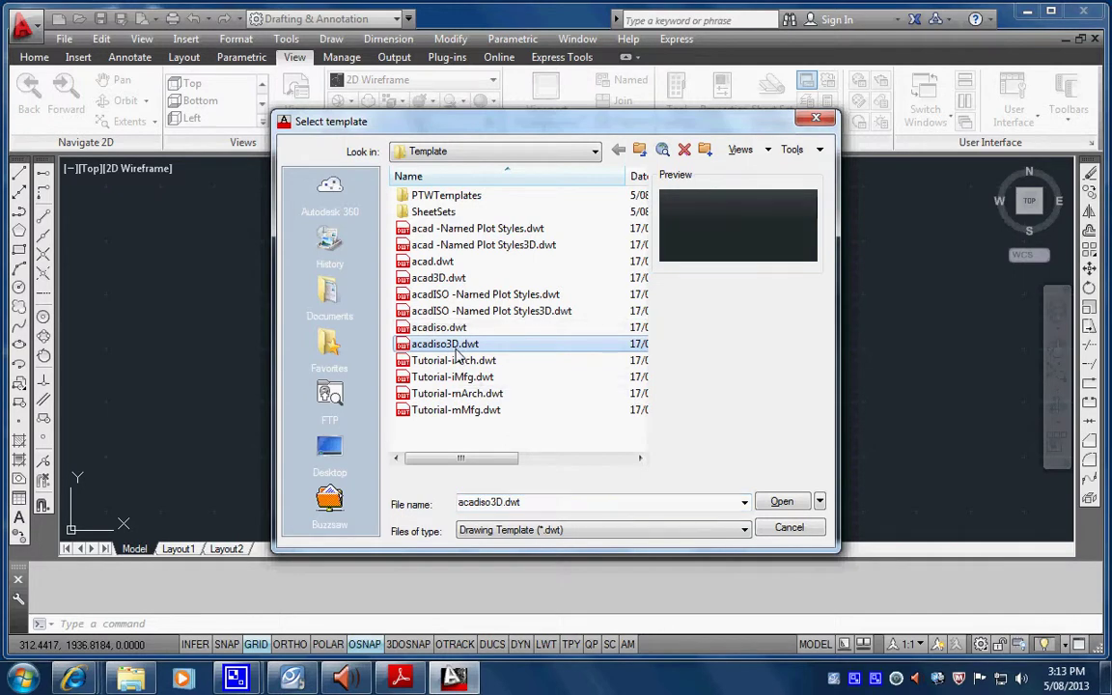
left_click(780, 502)
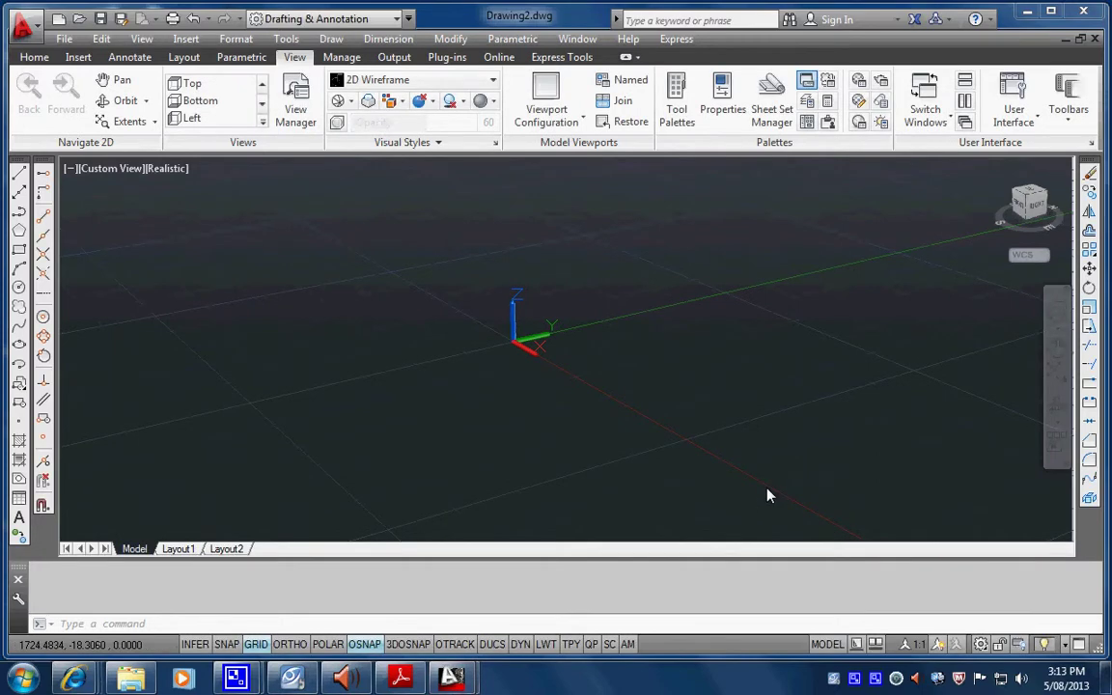
Return to Drawing1, orbit its empty model space into a 3D view, and close that drawing.
key("ctrl+Tab")
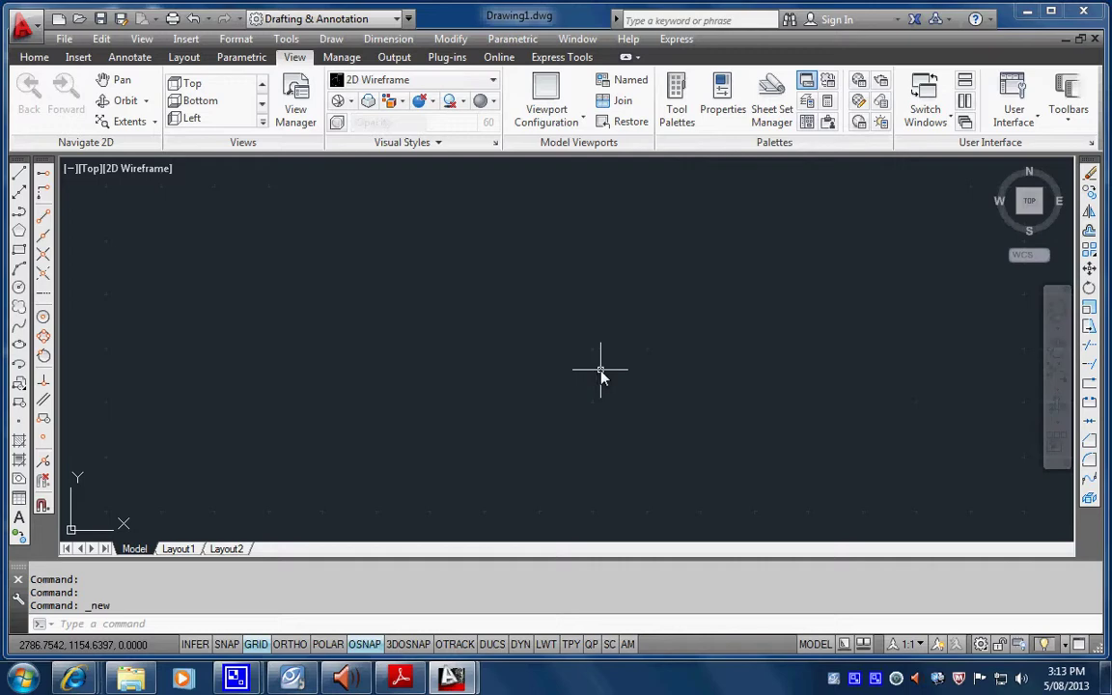
middle_click_drag(582, 378, 613, 278, "shift")
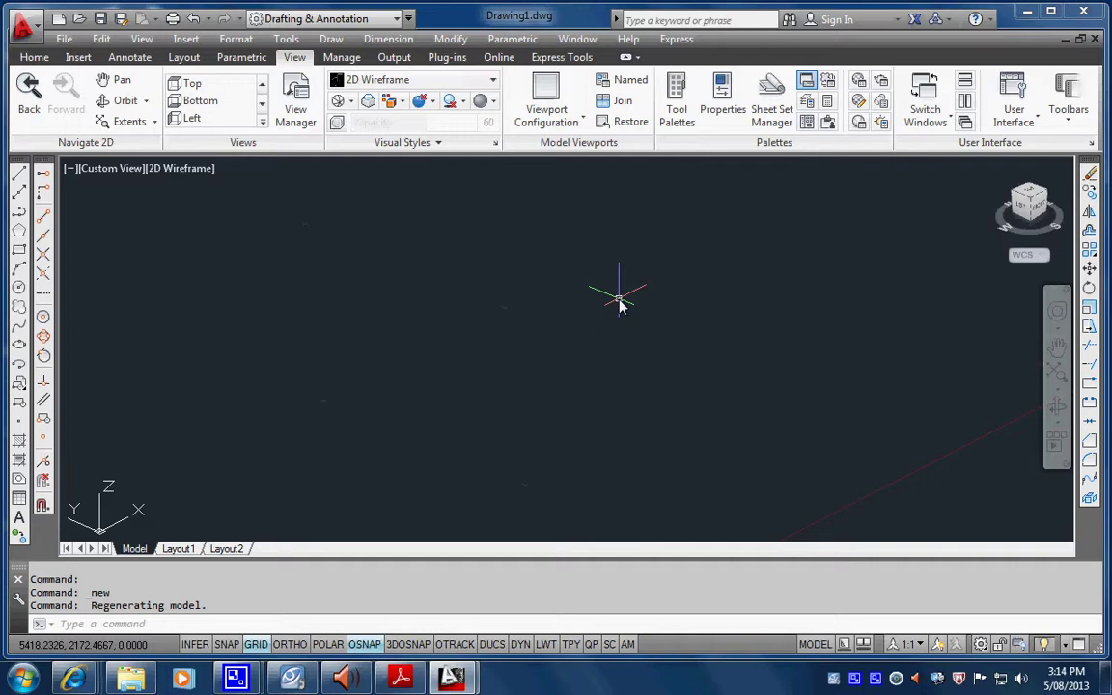
left_click(1095, 39)
left_click(576, 378)
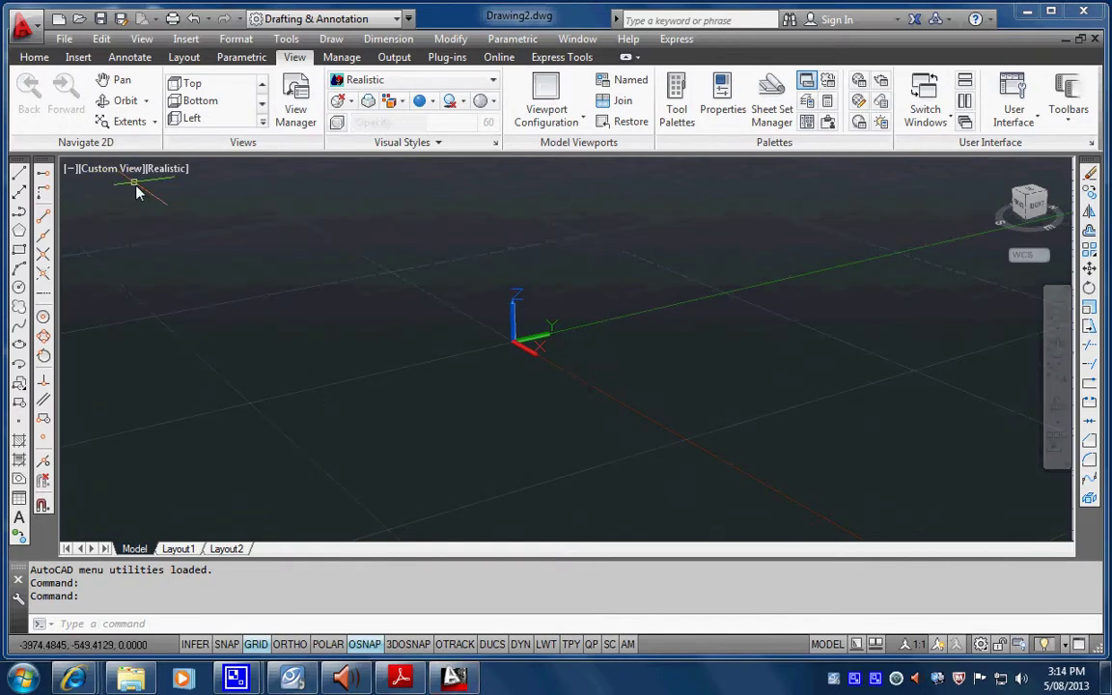
Undock and close the Object Snap, Draw and Modify toolbars.
middle_click_drag(546, 353, 574, 355)
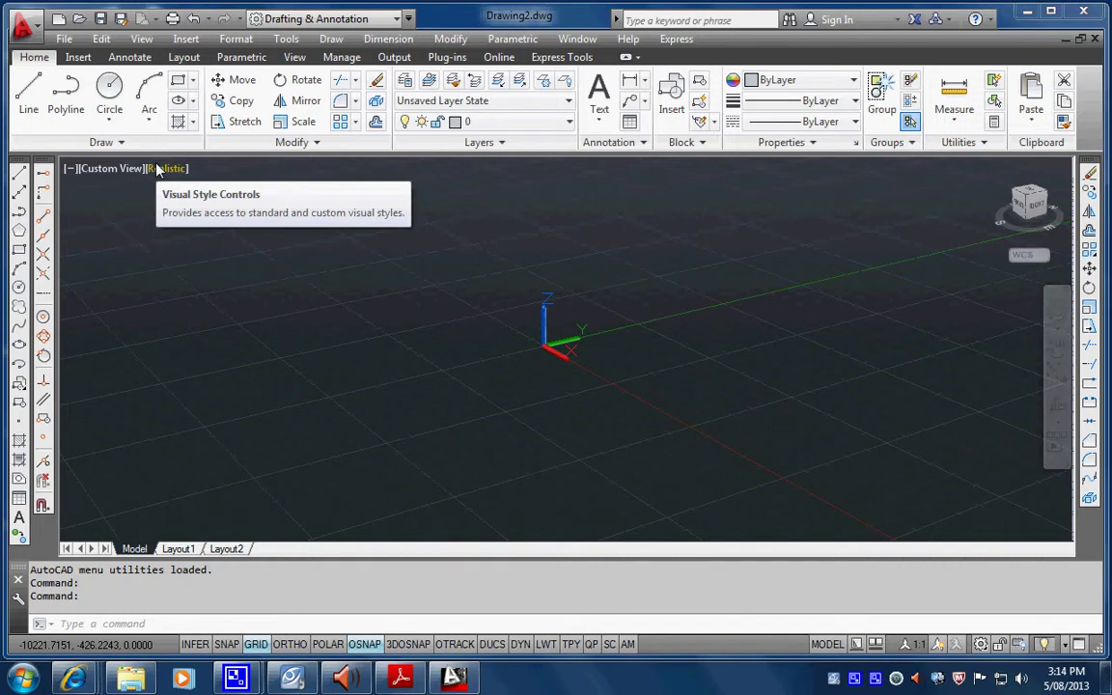
left_click_drag(43, 163, 290, 204)
left_click_drag(380, 219, 425, 218)
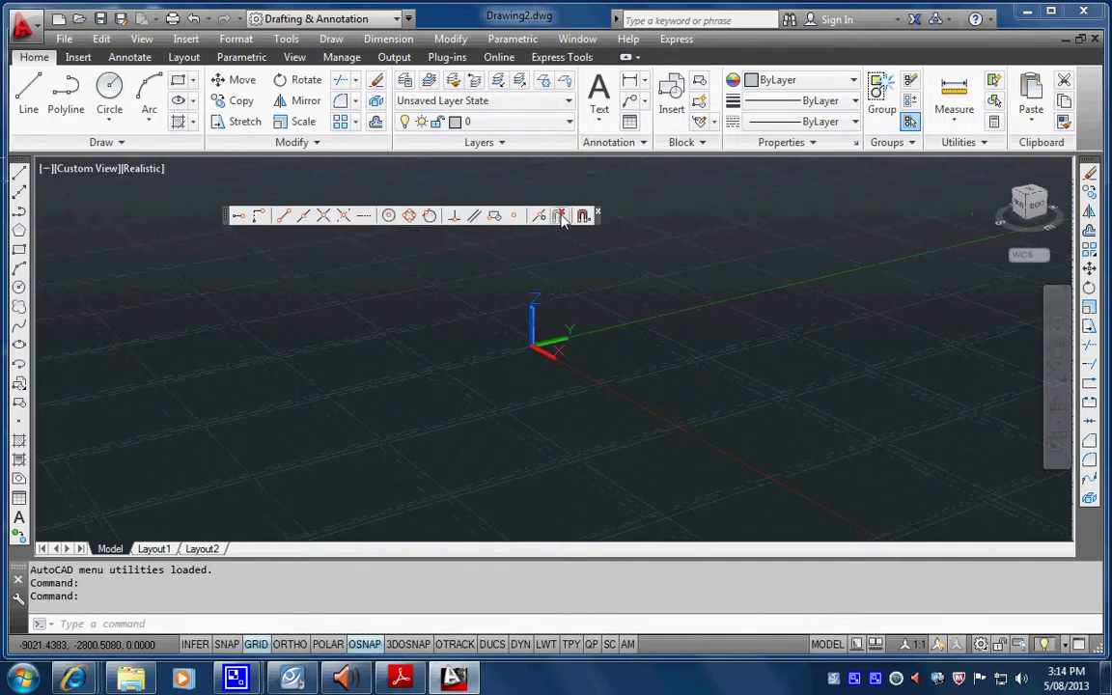
left_click(597, 213)
left_click_drag(18, 164, 415, 214)
left_click(563, 208)
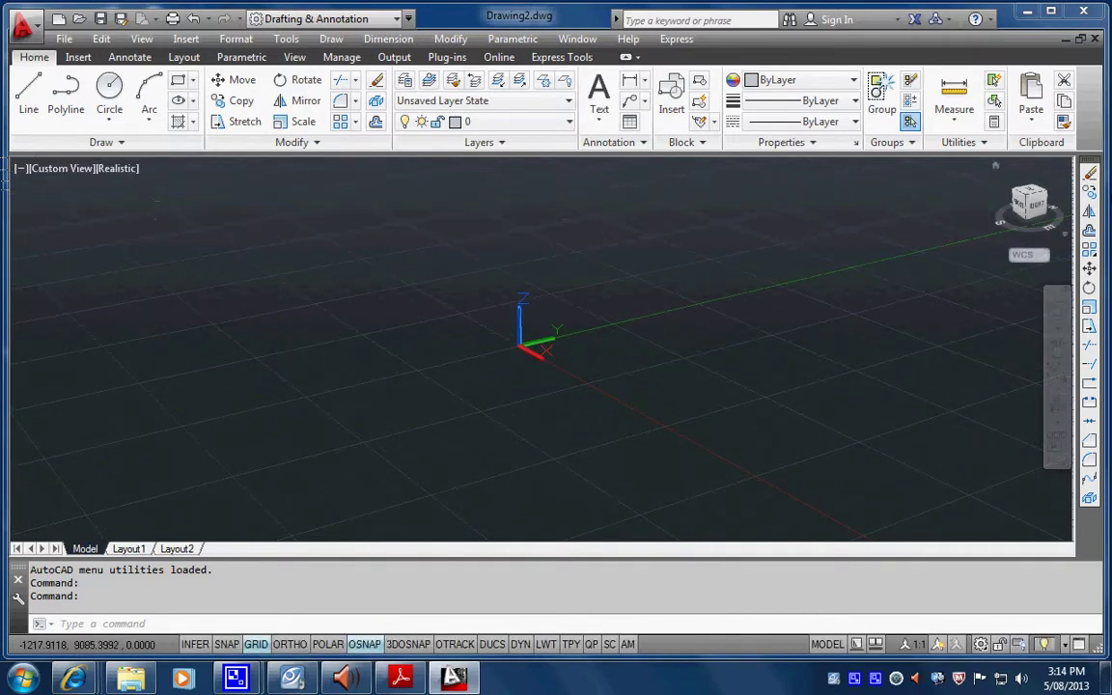
left_click_drag(1091, 161, 665, 228)
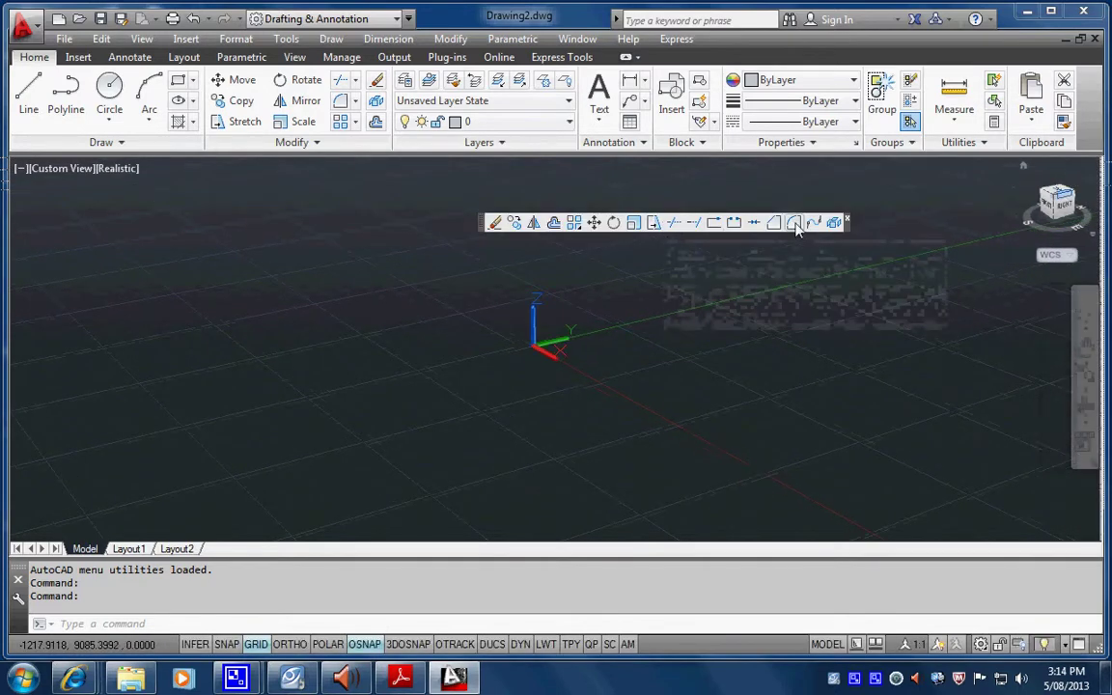
left_click(848, 224)
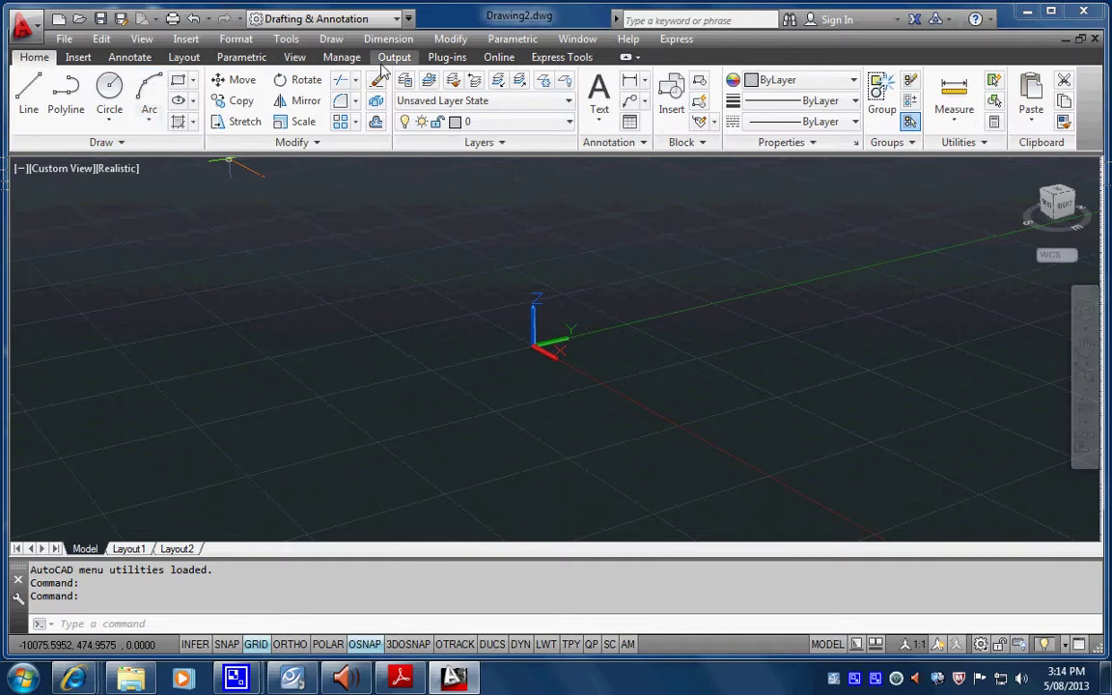
Show the AutoCAD Draw toolbar and dock it vertically along the left edge of the drawing area.
left_click(294, 58)
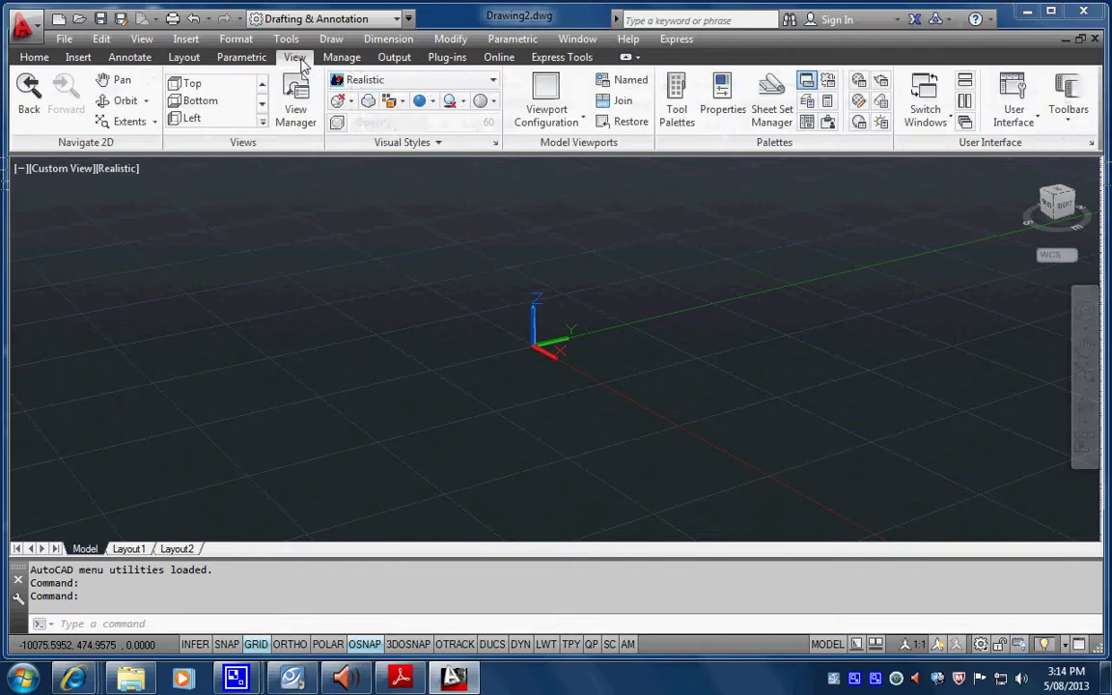
left_click(1077, 127)
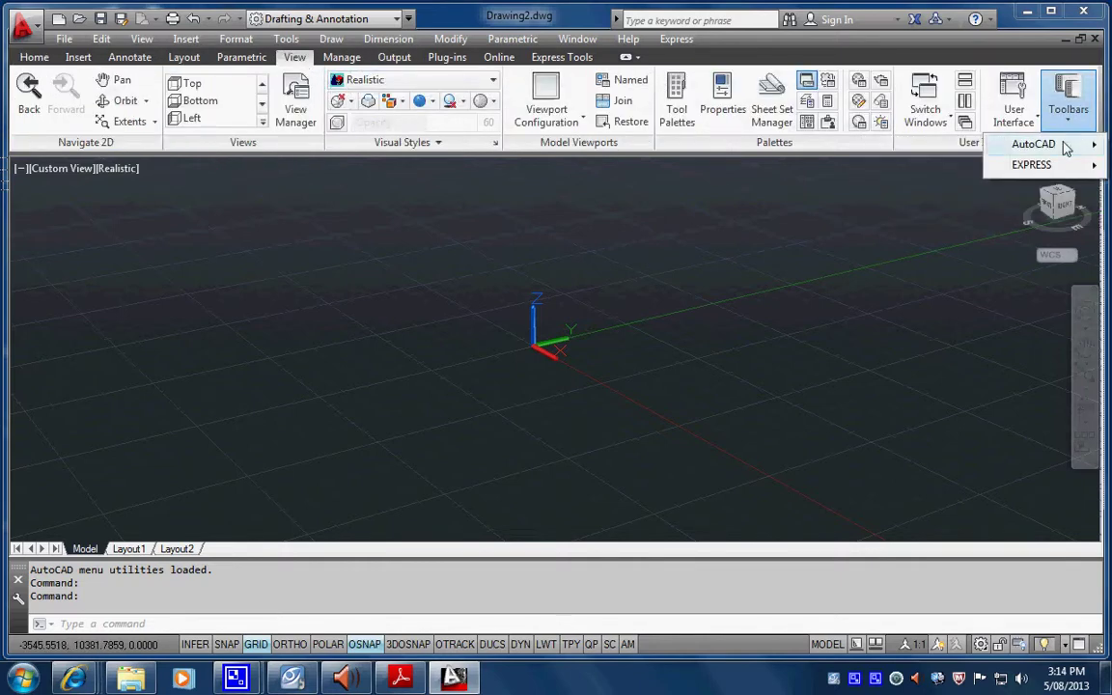
mouse_move(1066, 147)
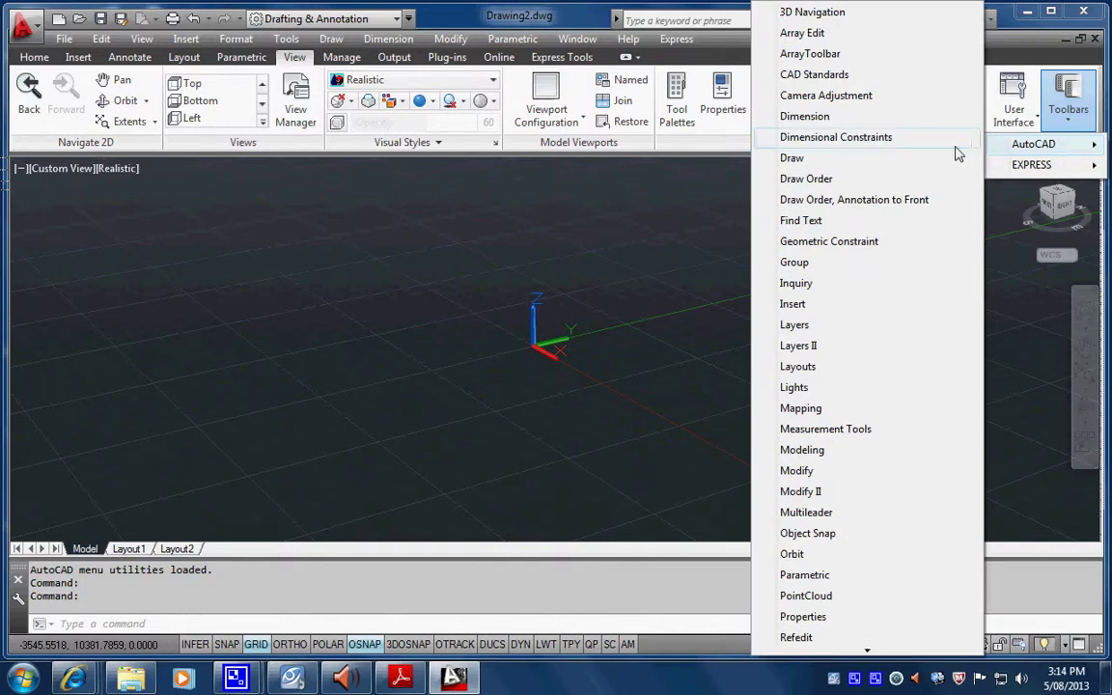
left_click(824, 160)
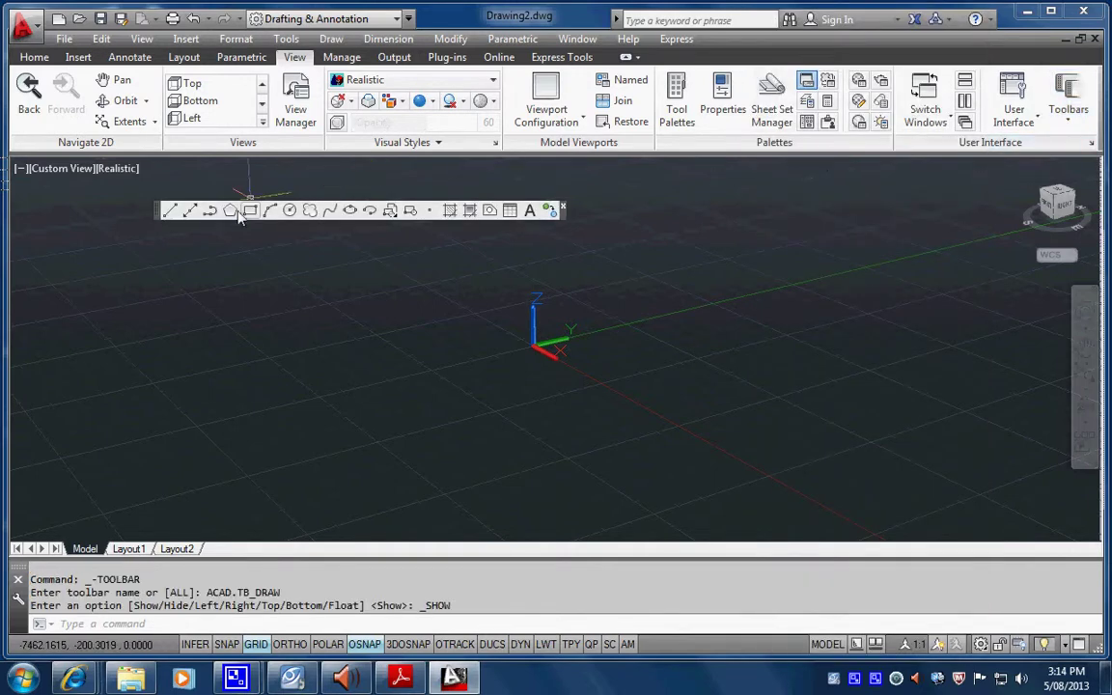
mouse_move(162, 214)
left_mouse_down()
mouse_move(3, 235)
mouse_move(3, 278)
mouse_move(6, 222)
left_mouse_up()
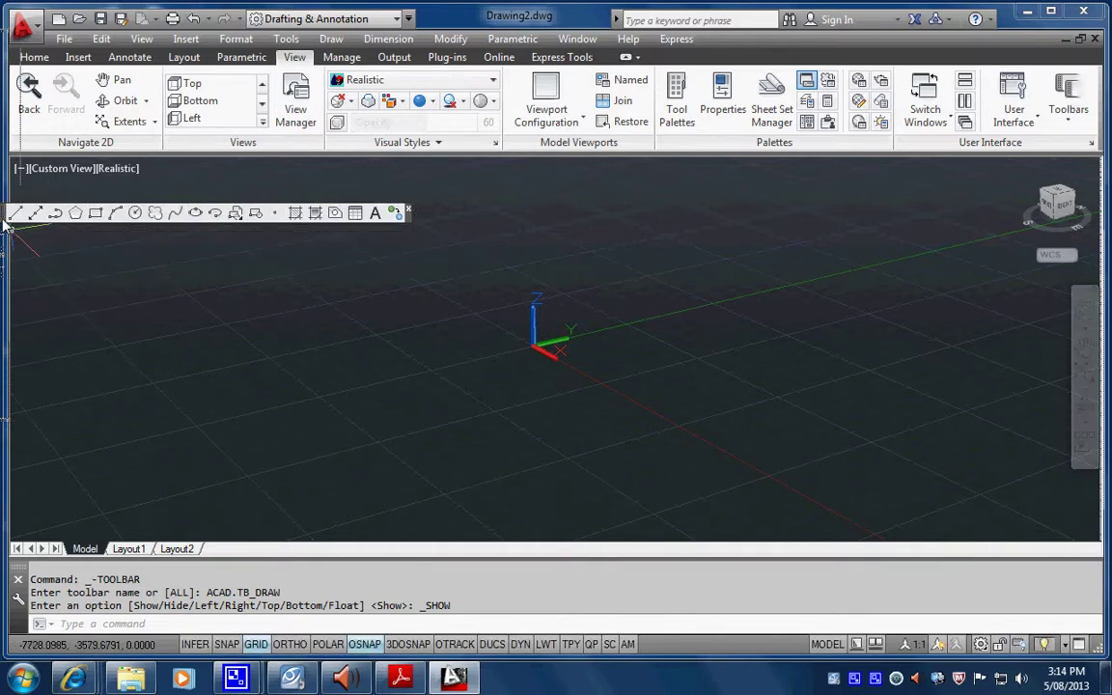
left_click_drag(6, 223, 24, 270)
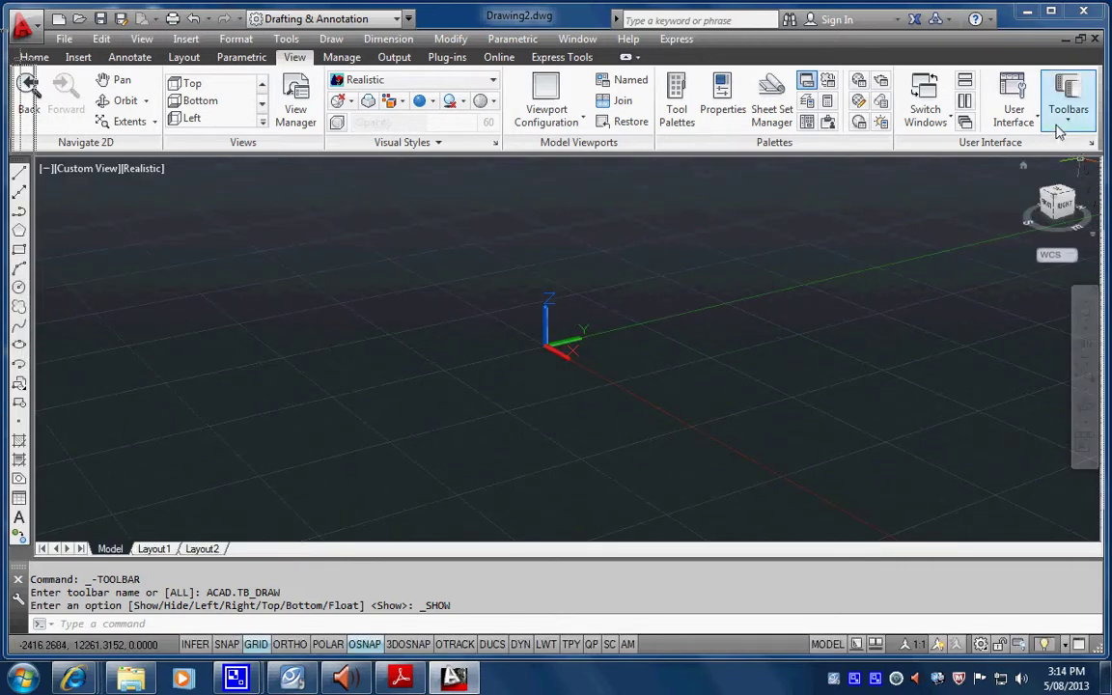
Show the Modify toolbar and dock it vertically along the right edge of the drawing area.
right_click(22, 276)
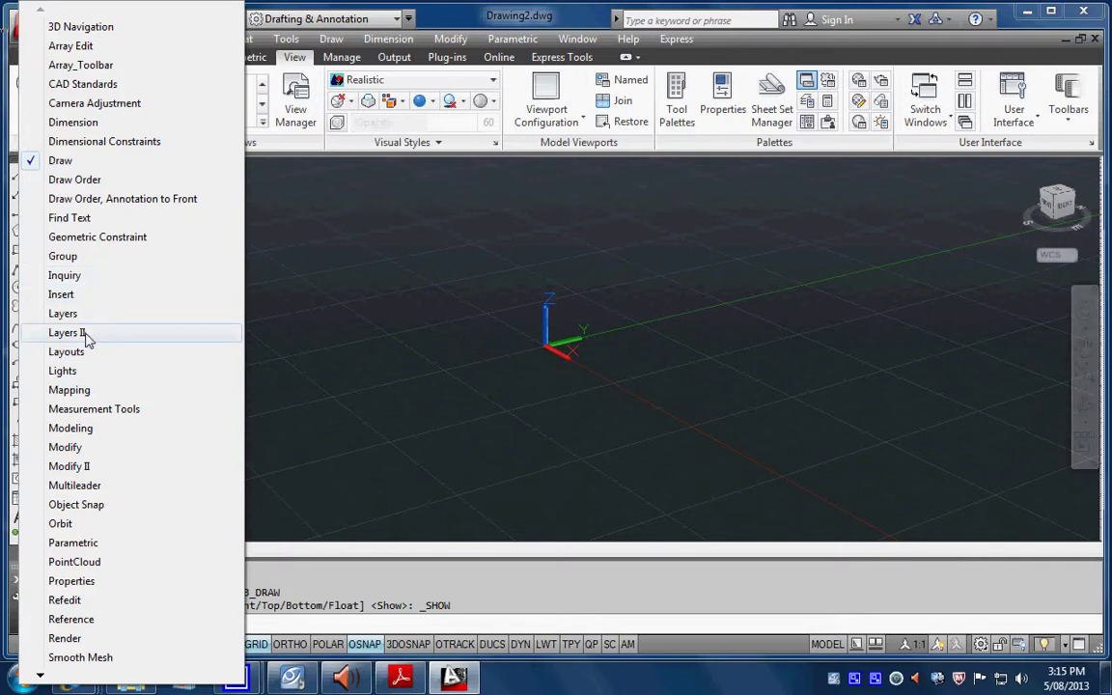
left_click(82, 449)
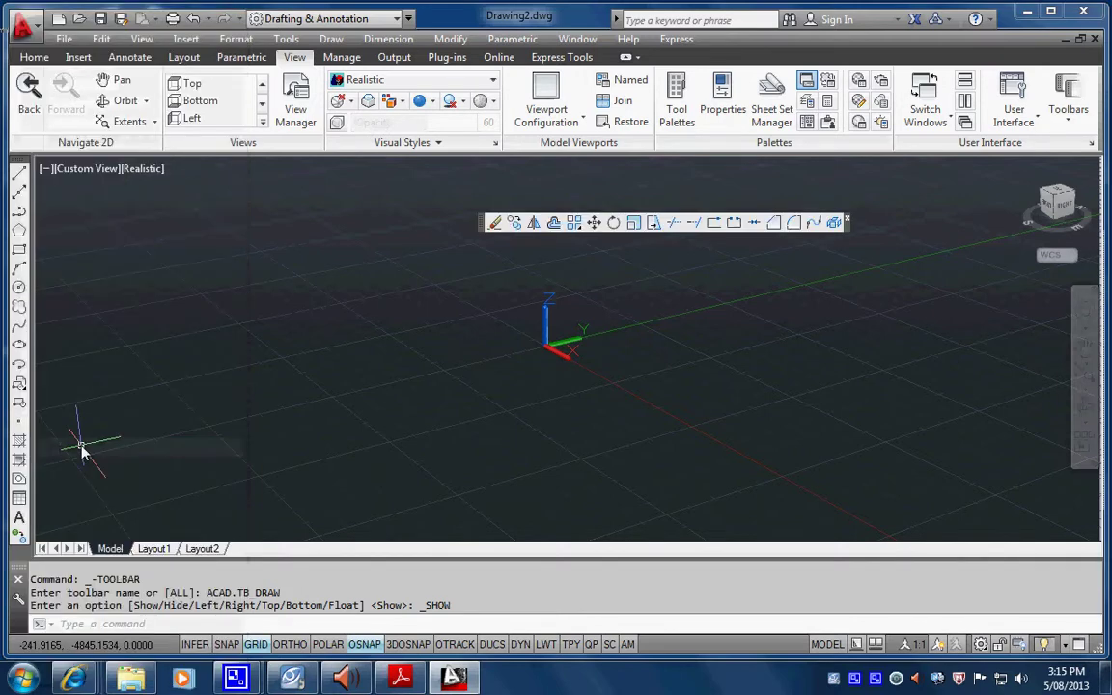
left_click_drag(483, 228, 1090, 231)
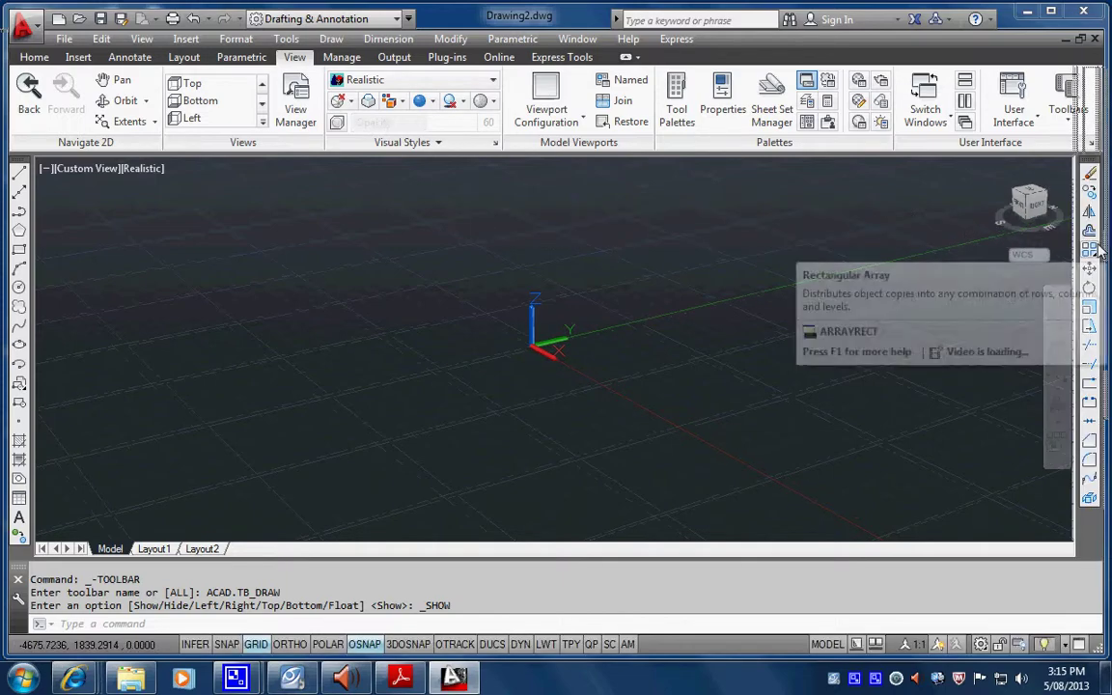
Show the Object Snap toolbar and dock it vertically beside the Draw toolbar.
right_click(16, 278)
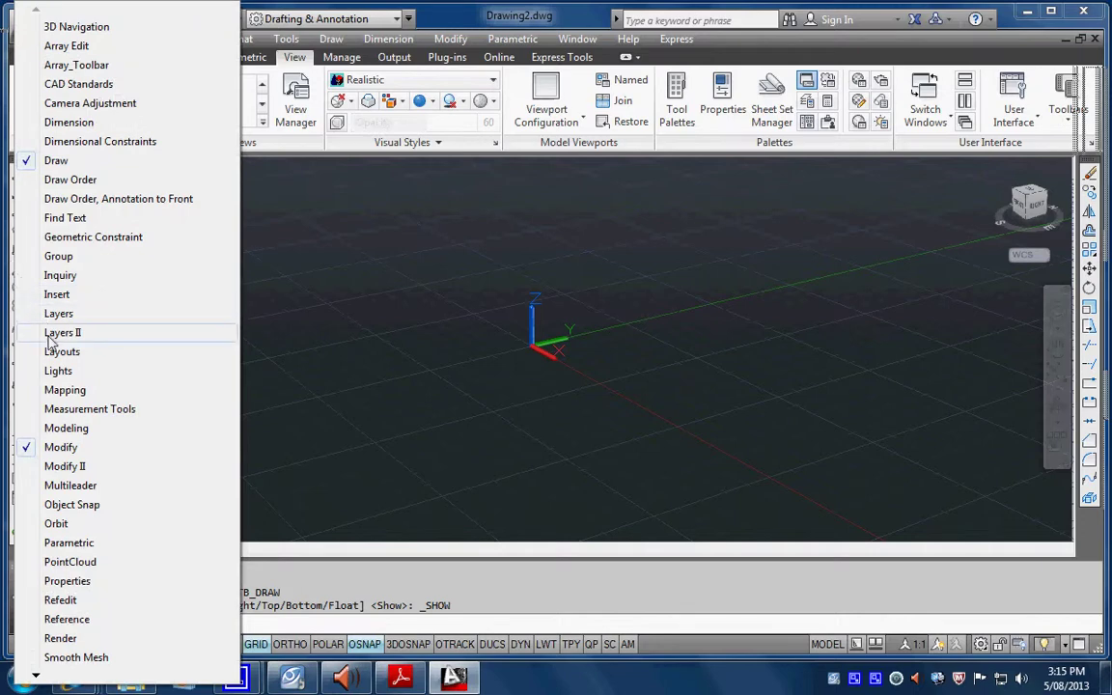
left_click(56, 510)
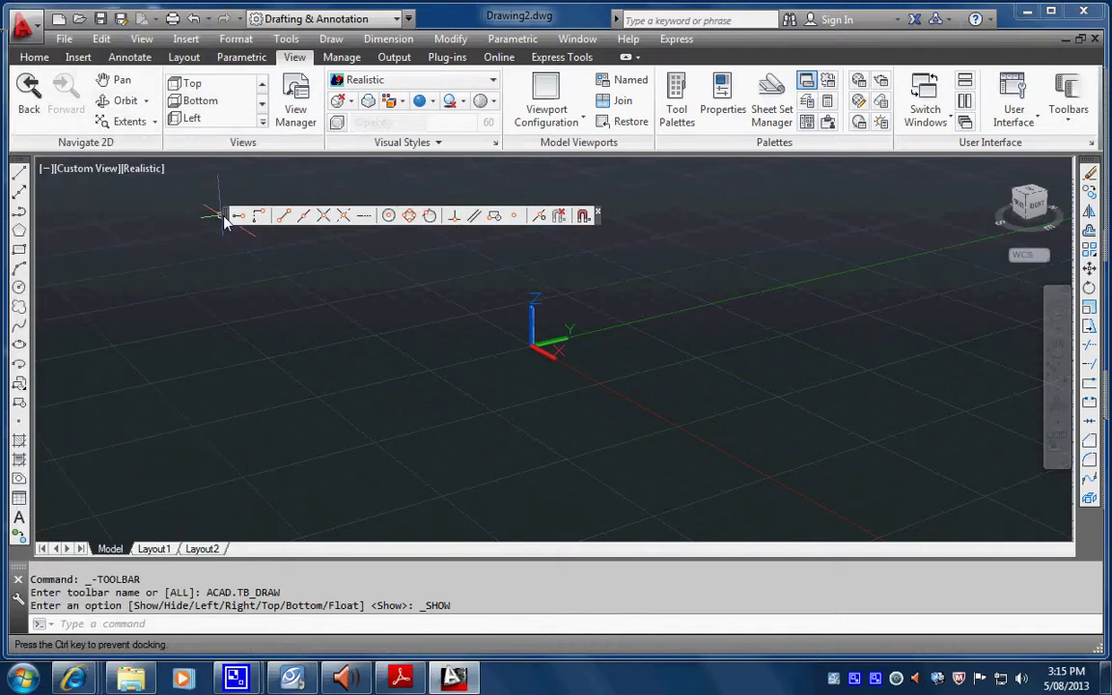
left_click_drag(223, 221, 33, 276)
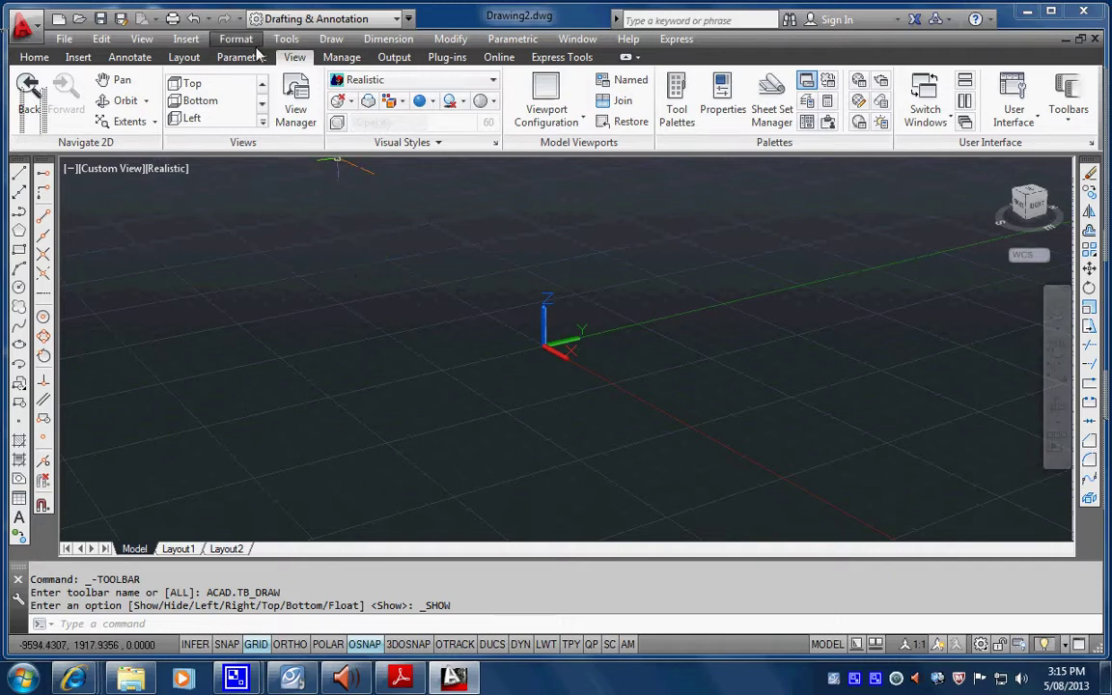
Show the Modeling toolbar as a floating toolbar over the drawing area.
left_click(34, 57)
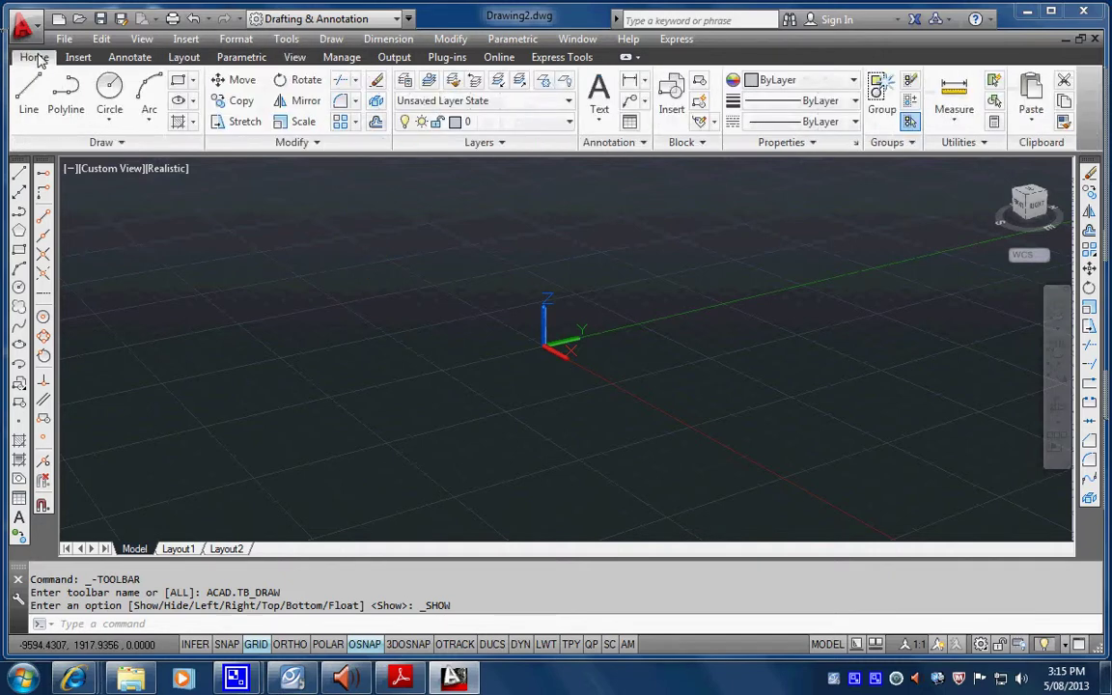
right_click(42, 237)
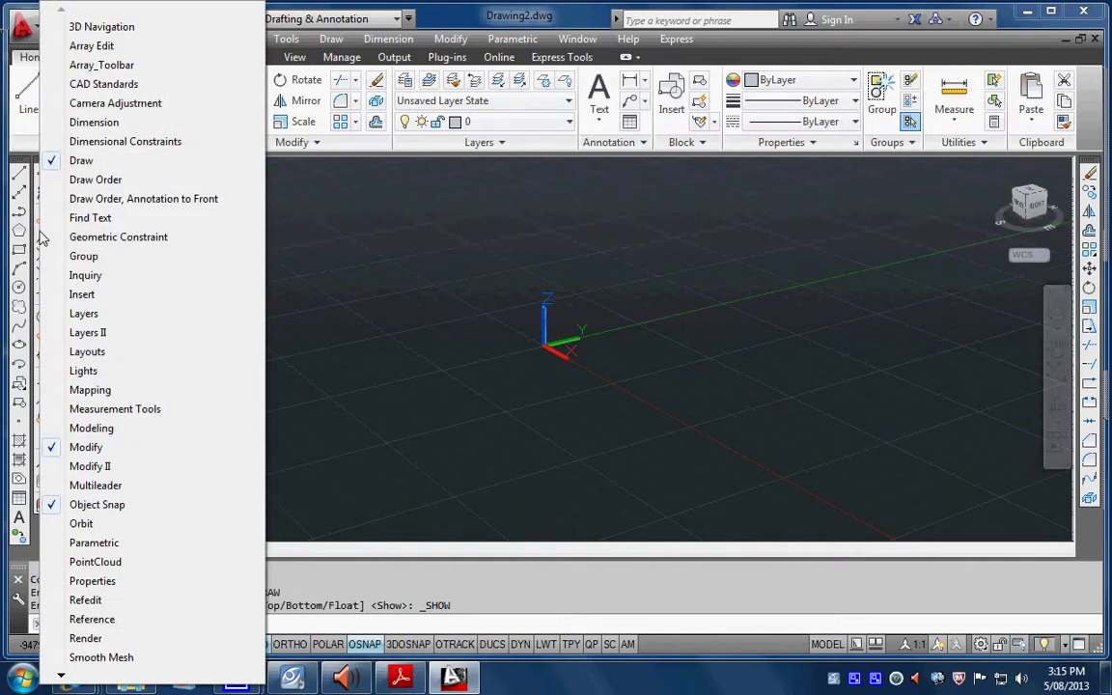
left_click(90, 431)
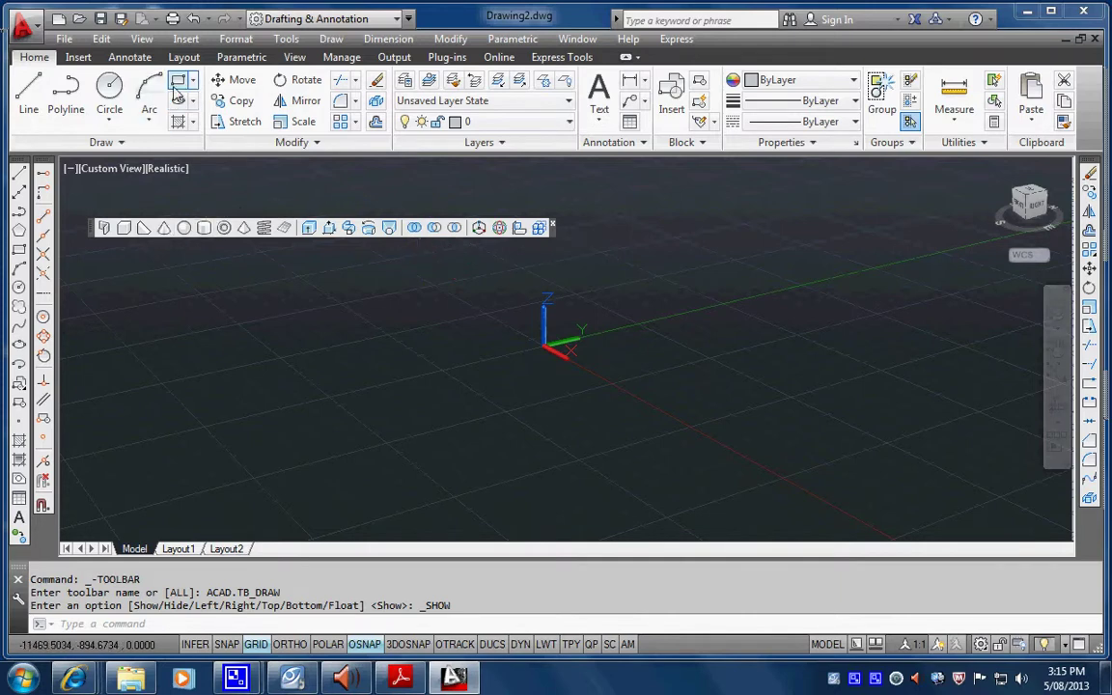
Switch the workspace from Drafting & Annotation to 3D Modeling.
left_click(399, 20)
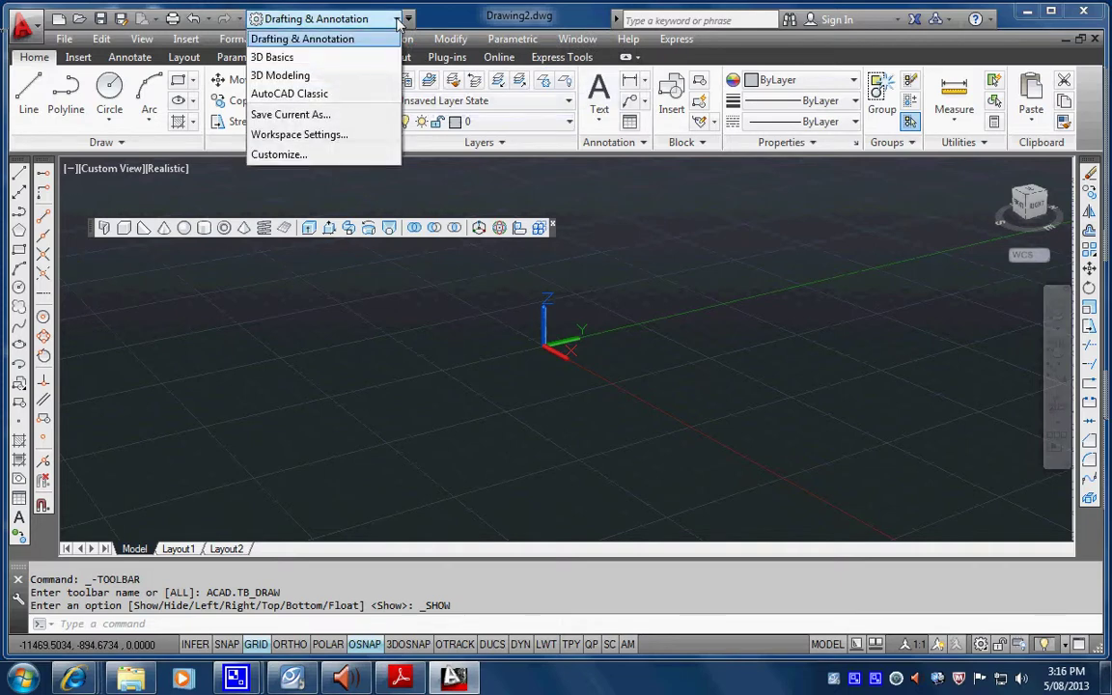
left_click(326, 78)
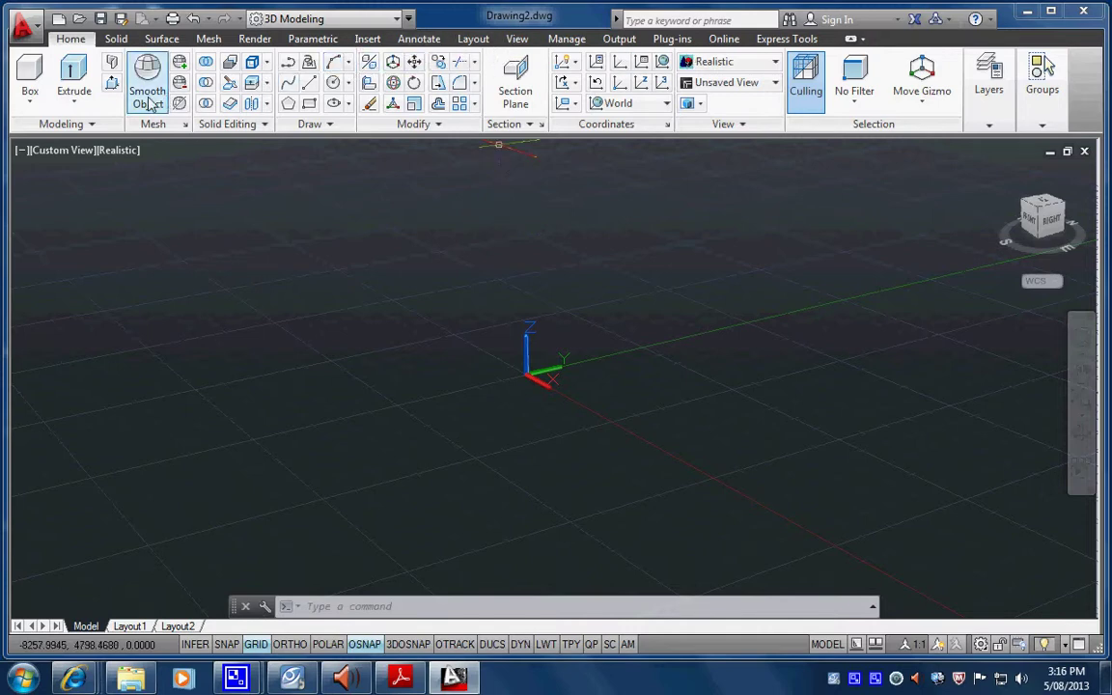
left_click(981, 645)
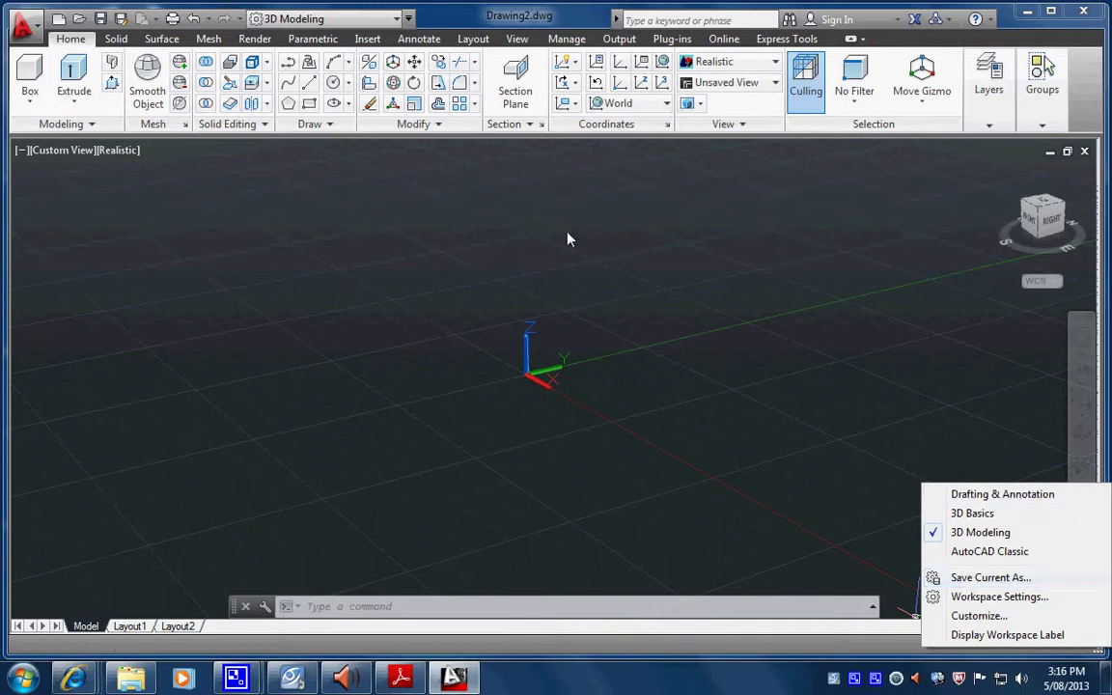
Show the AutoCAD Draw toolbar in the 3D Modeling workspace.
left_click(517, 38)
left_click(1022, 97)
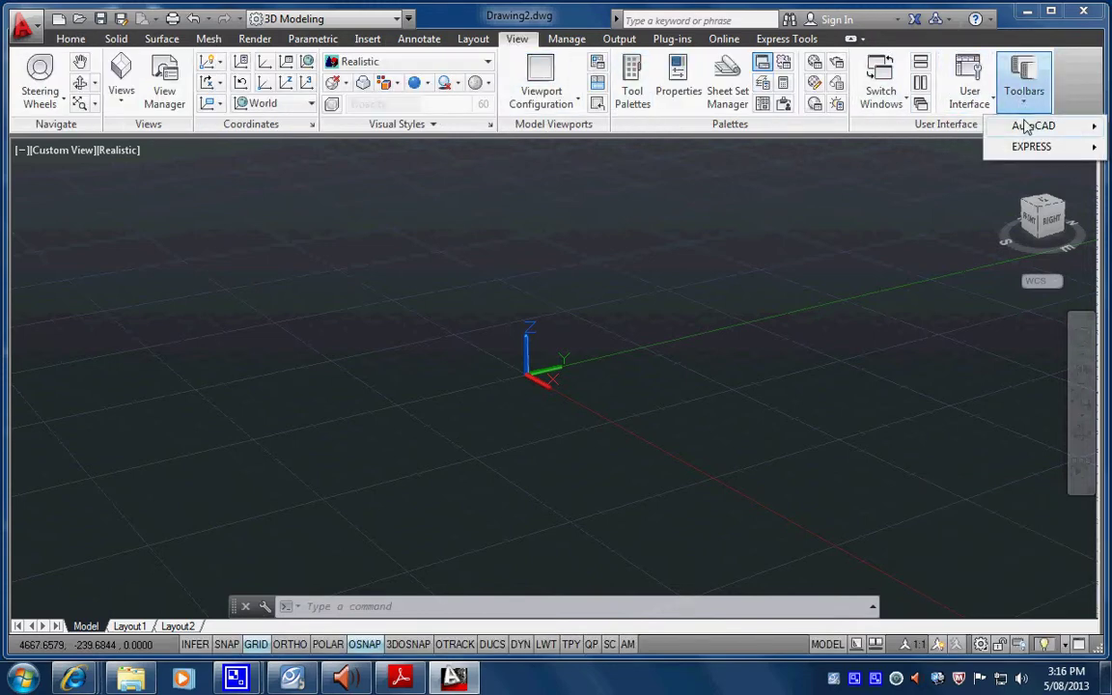
mouse_move(1029, 126)
left_click(812, 159)
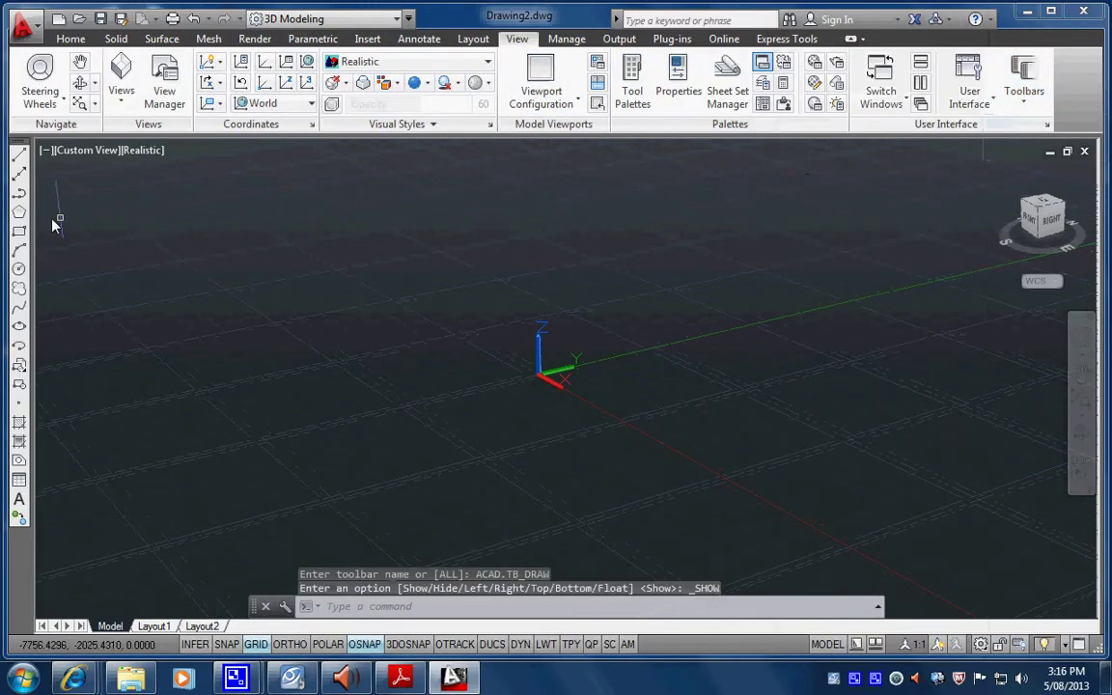
Show the Modify and Modeling toolbars in the 3D Modeling workspace.
right_click(20, 206)
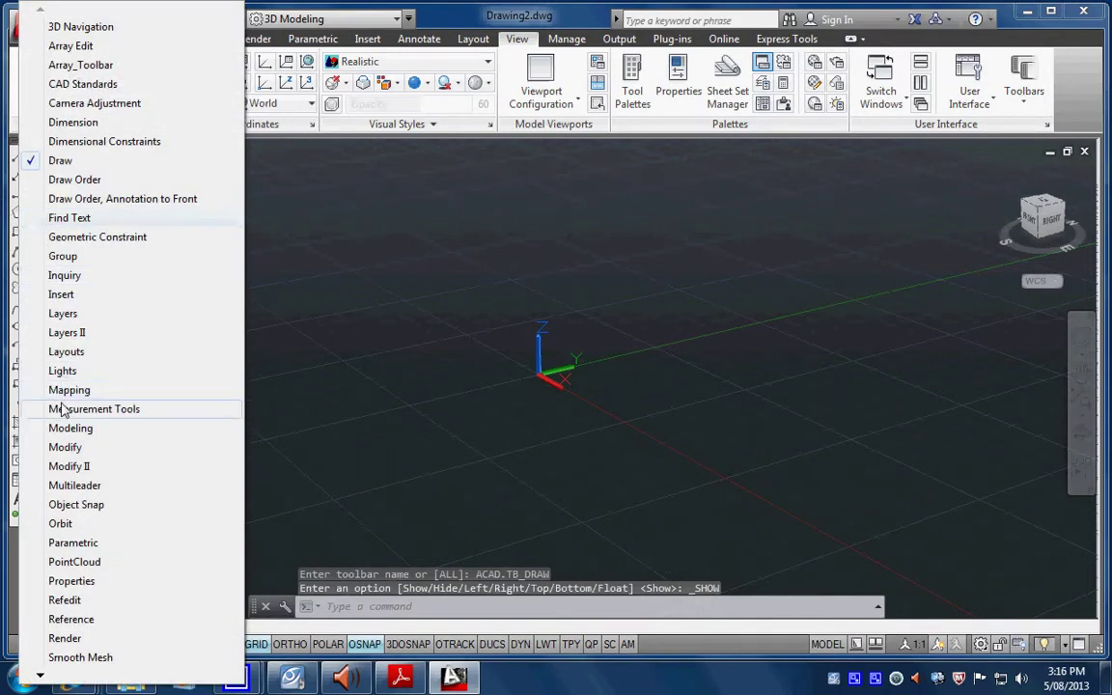
left_click(66, 447)
right_click(20, 372)
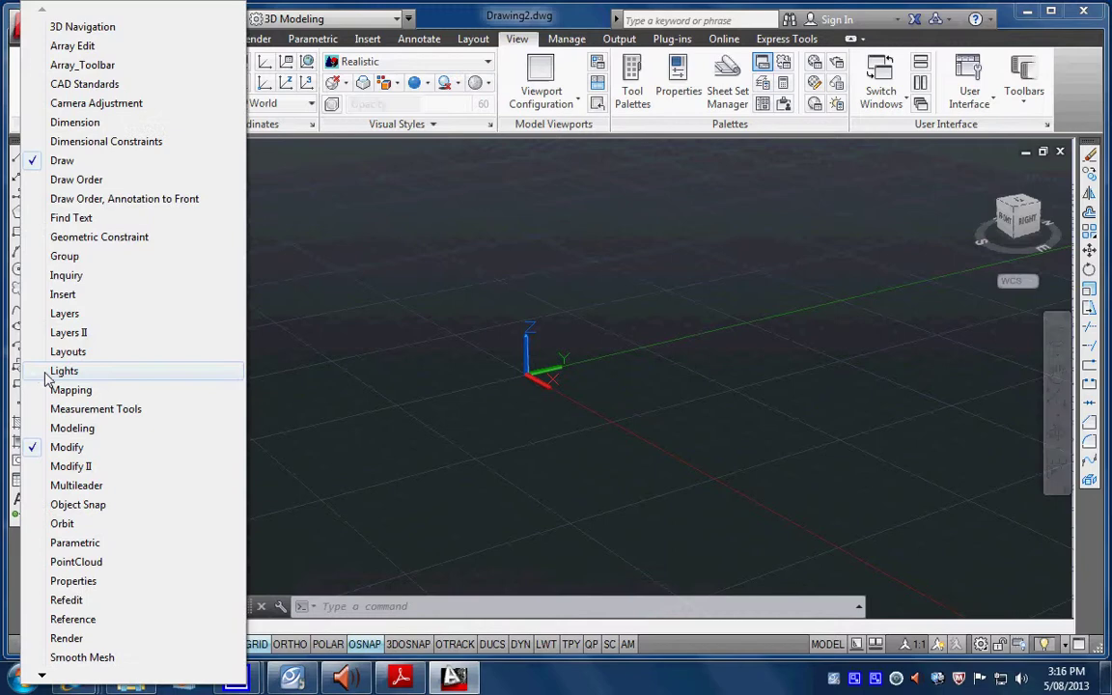
left_click(58, 425)
Show the Object Snap toolbar docked beside the Draw toolbar, and dock the floating Modeling toolbar beside the Modify toolbar.
right_click(19, 348)
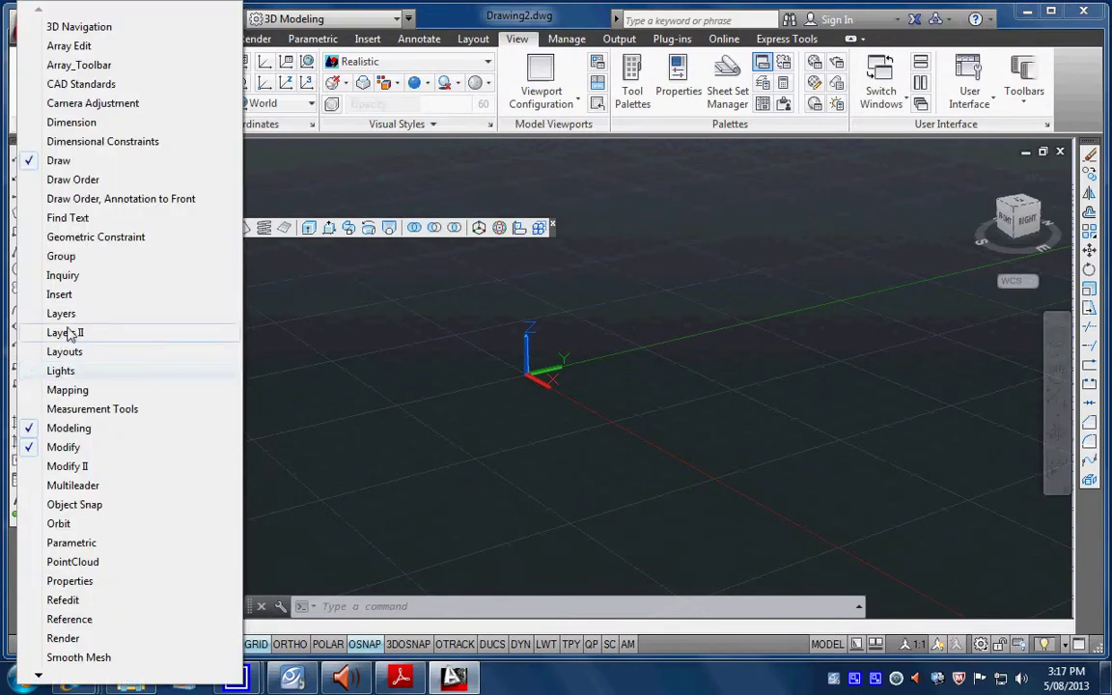
left_click(67, 509)
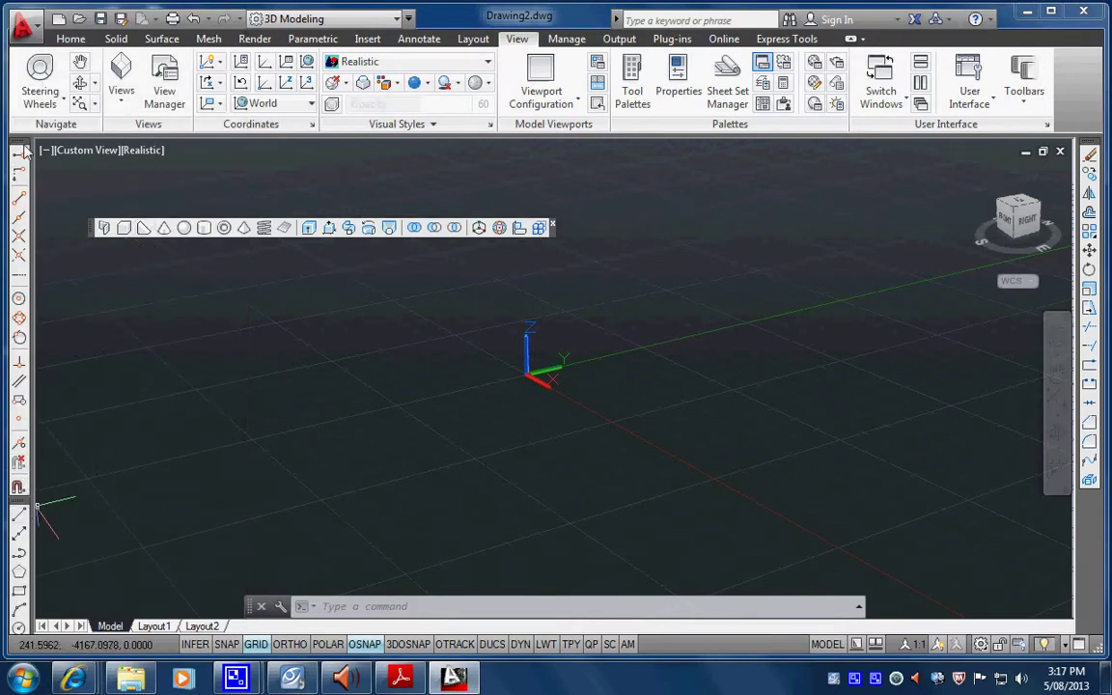
mouse_move(19, 141)
left_mouse_down()
mouse_move(42, 149)
mouse_move(21, 226)
mouse_move(26, 130)
mouse_move(24, 171)
mouse_move(26, 150)
left_mouse_up()
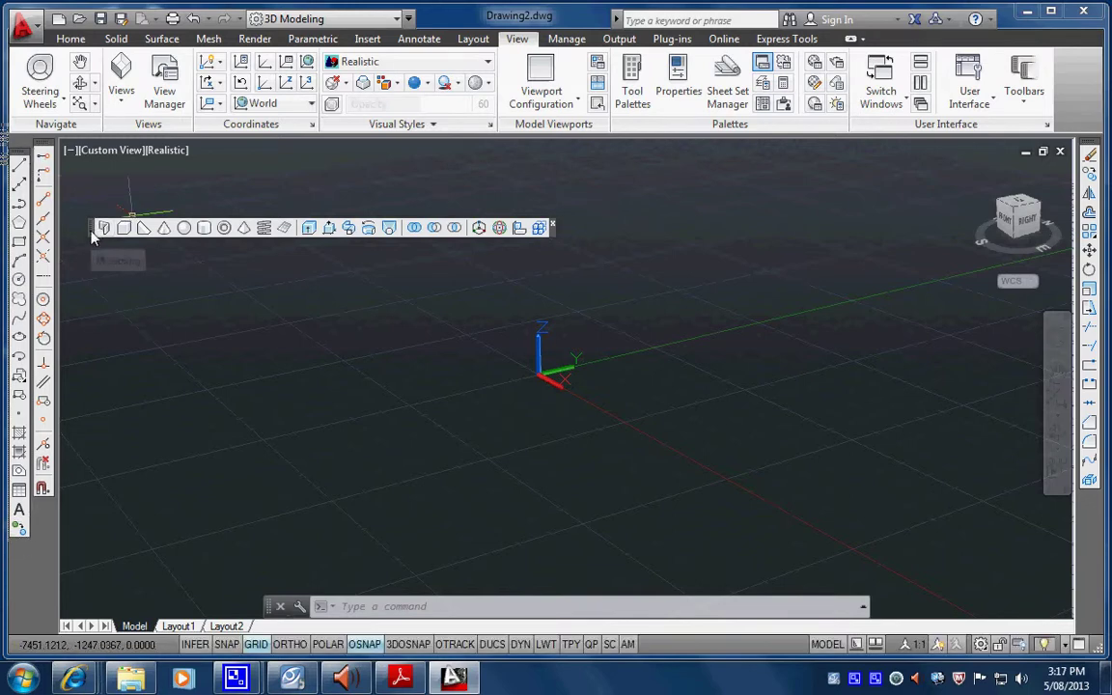
left_click_drag(93, 232, 1068, 243)
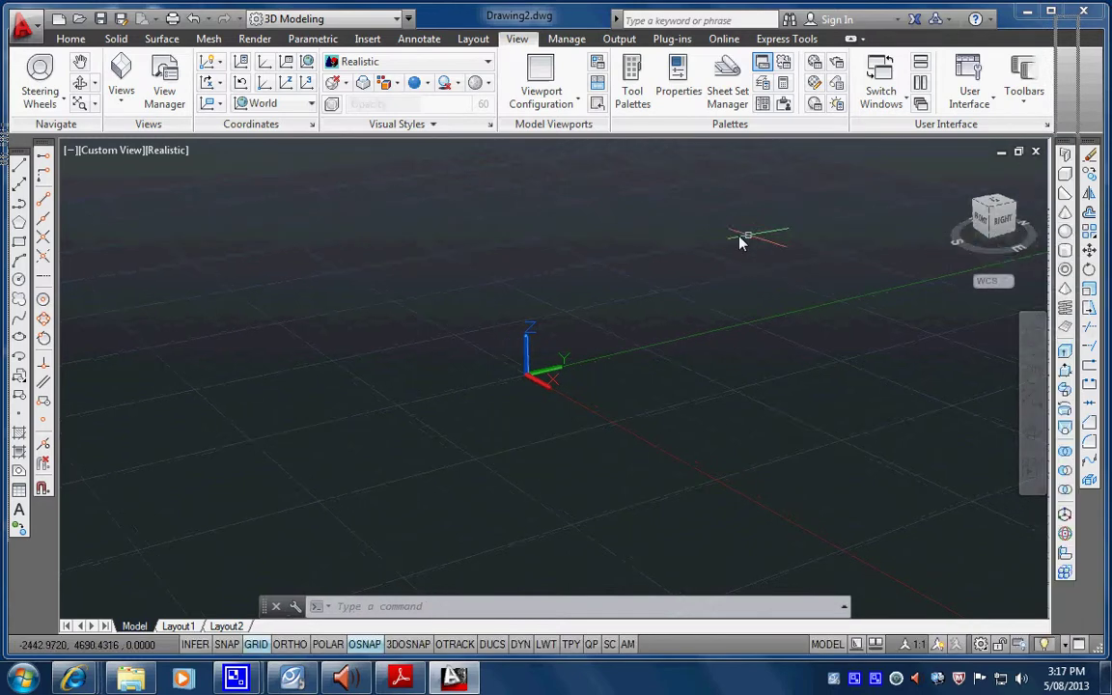
Save the current toolbar arrangement as a new workspace named AV-3D.
left_click(981, 645)
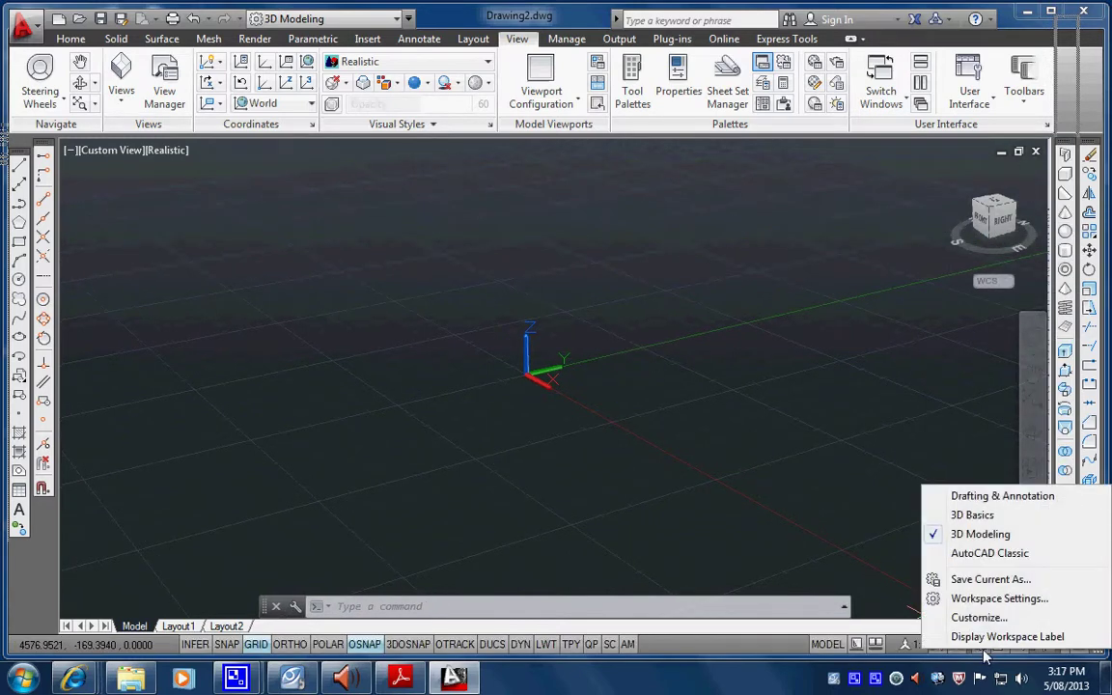
left_click(991, 579)
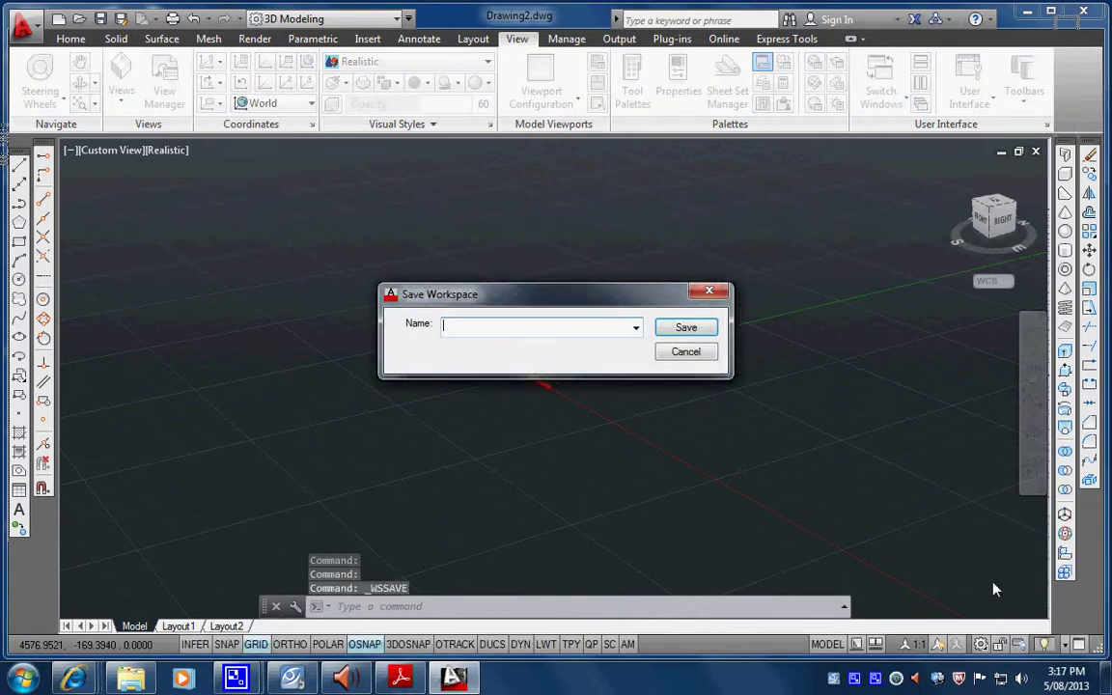
type("AV-")
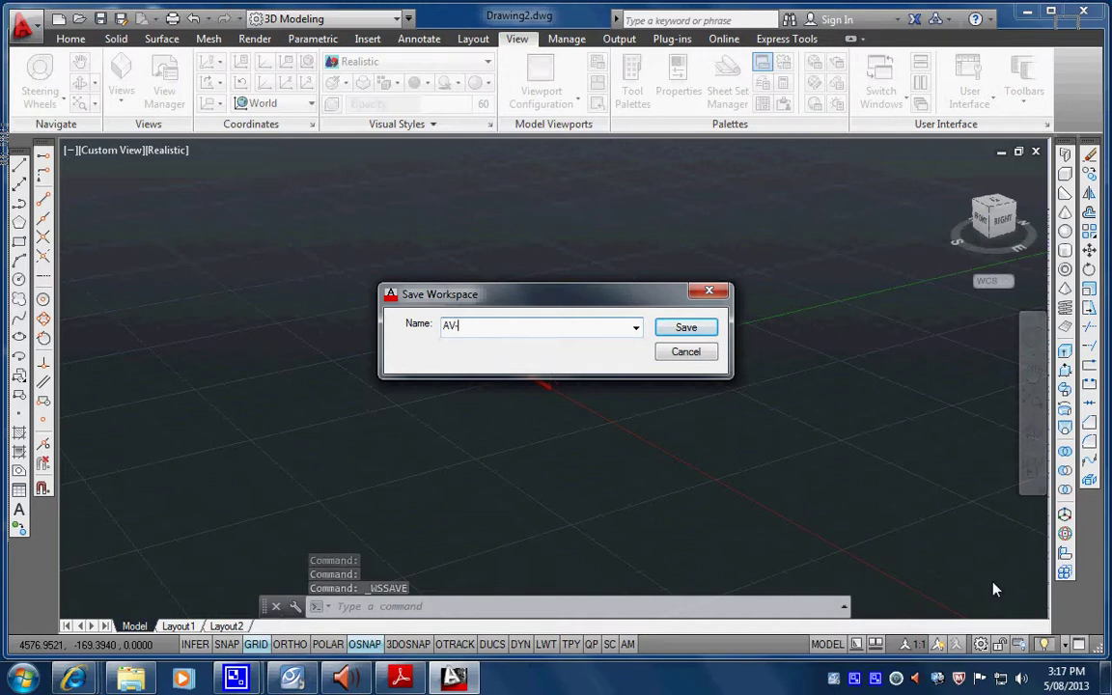
type("3D")
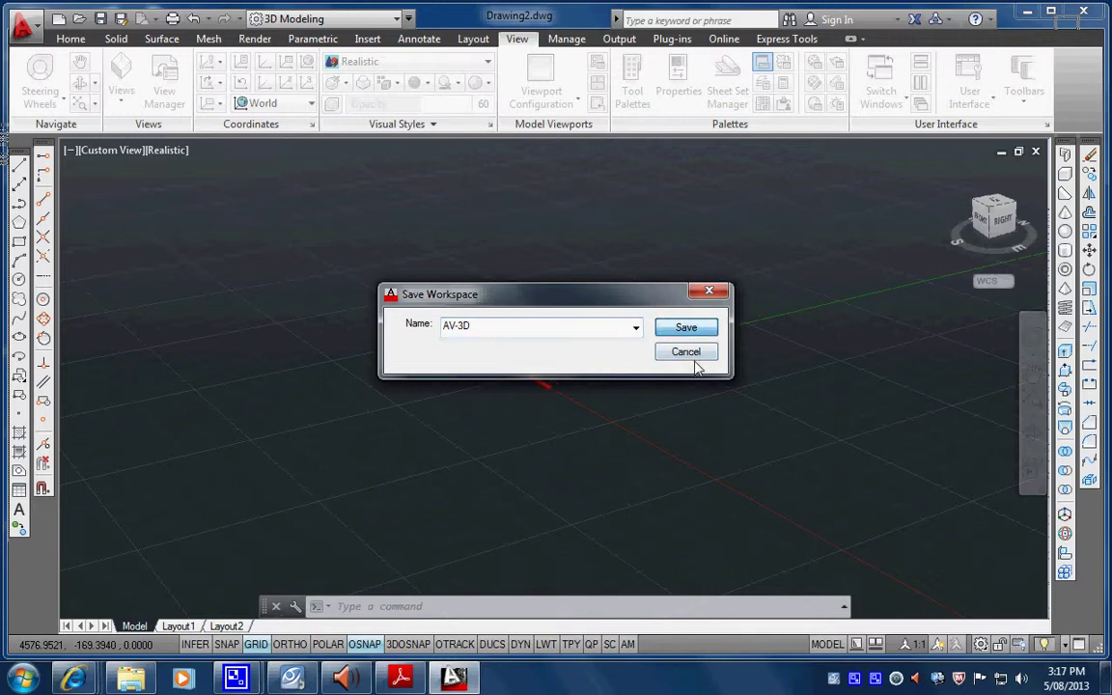
left_click(687, 328)
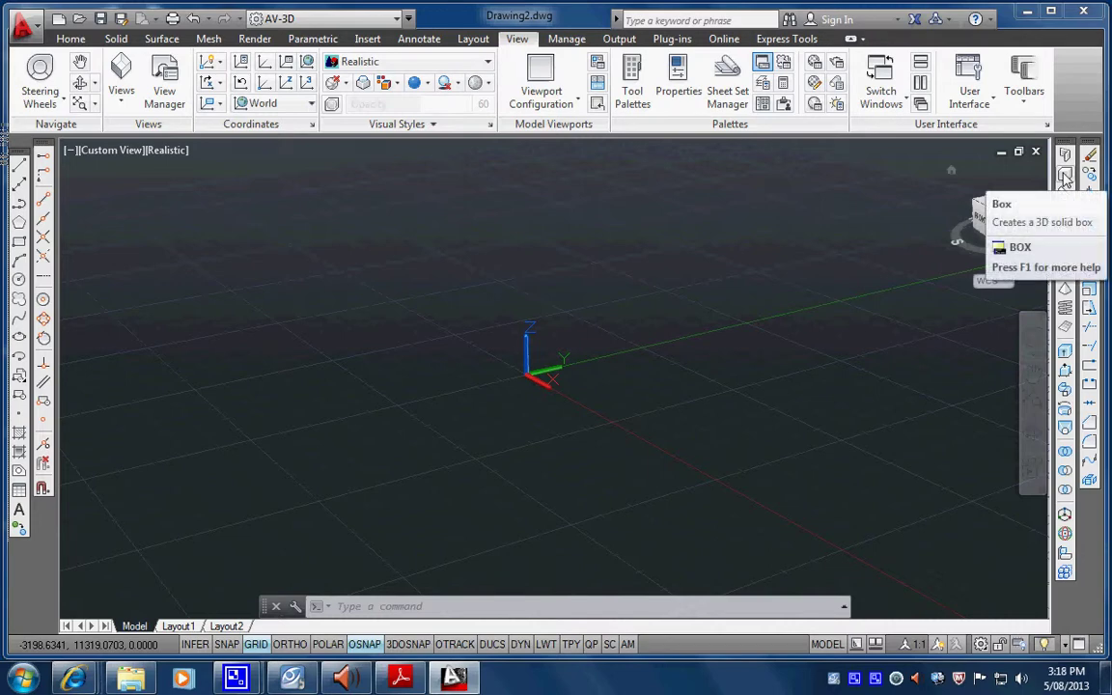
Look through the solid primitives and the Extrude variants among the ribbon's Modeling commands.
left_click(70, 38)
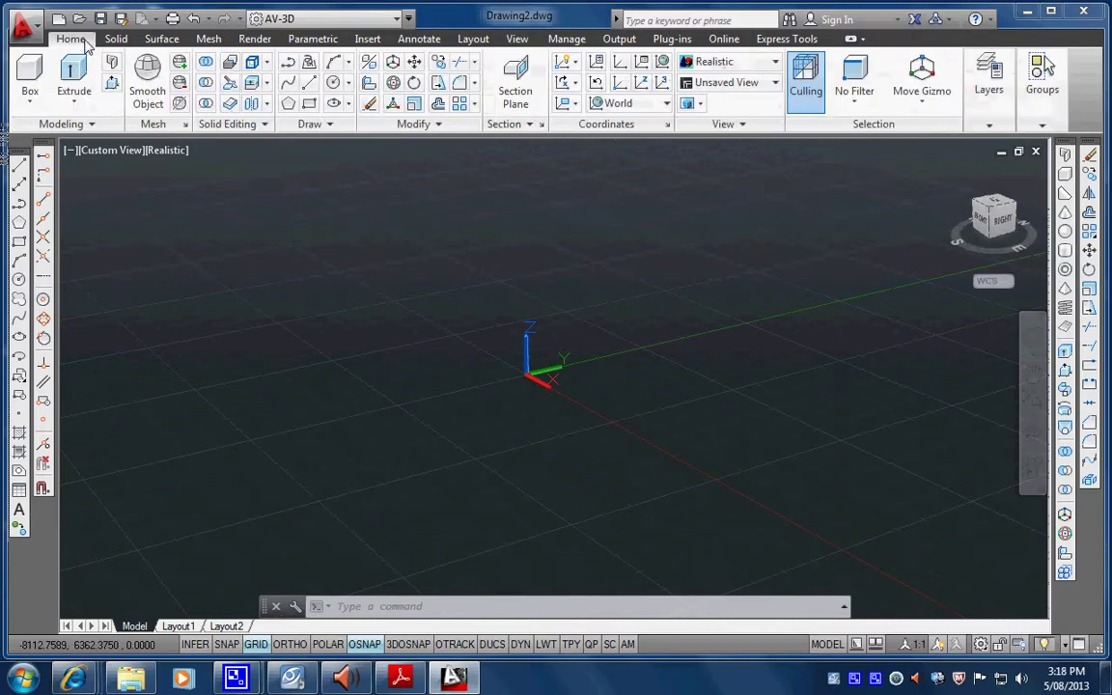
left_click(31, 105)
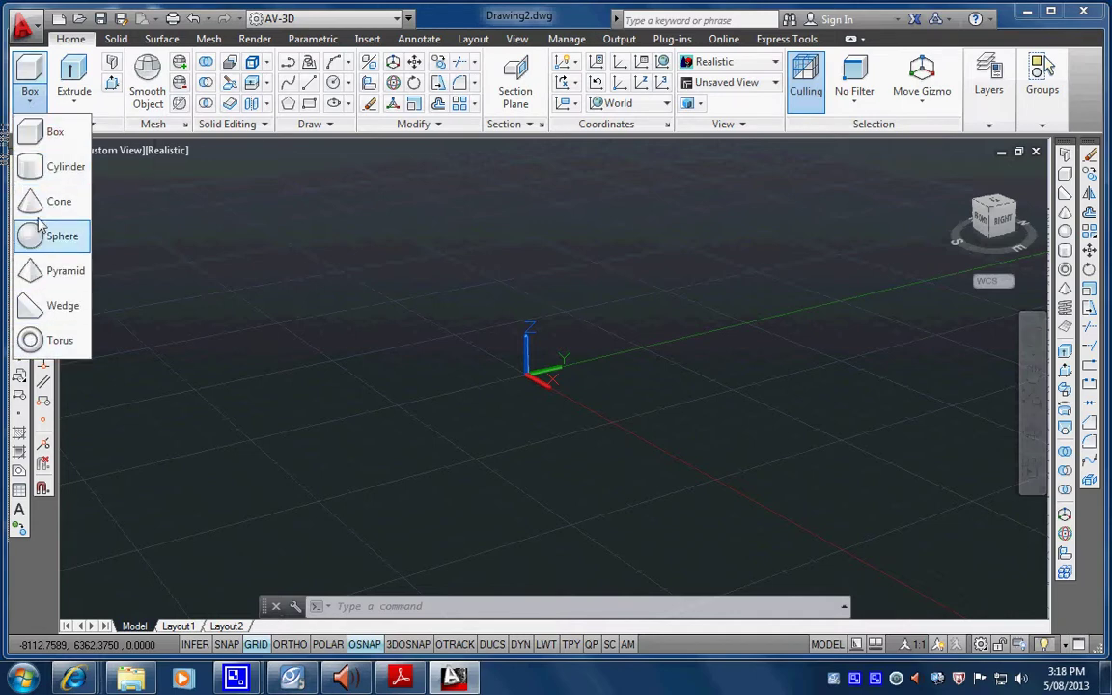
left_click(79, 109)
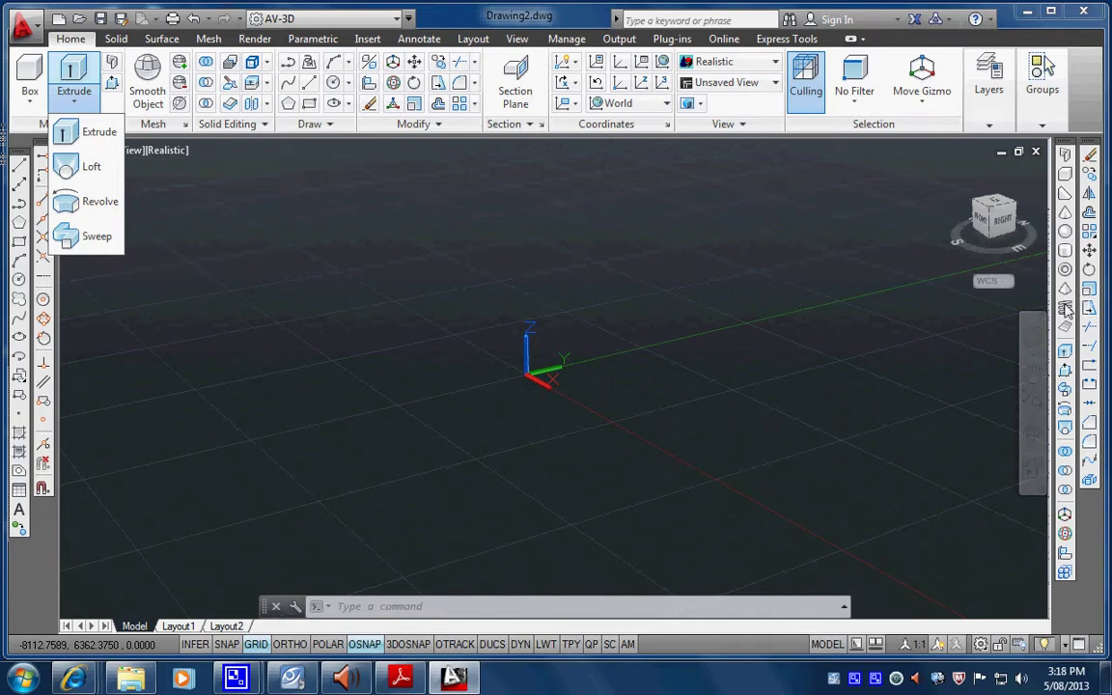
left_click(541, 294)
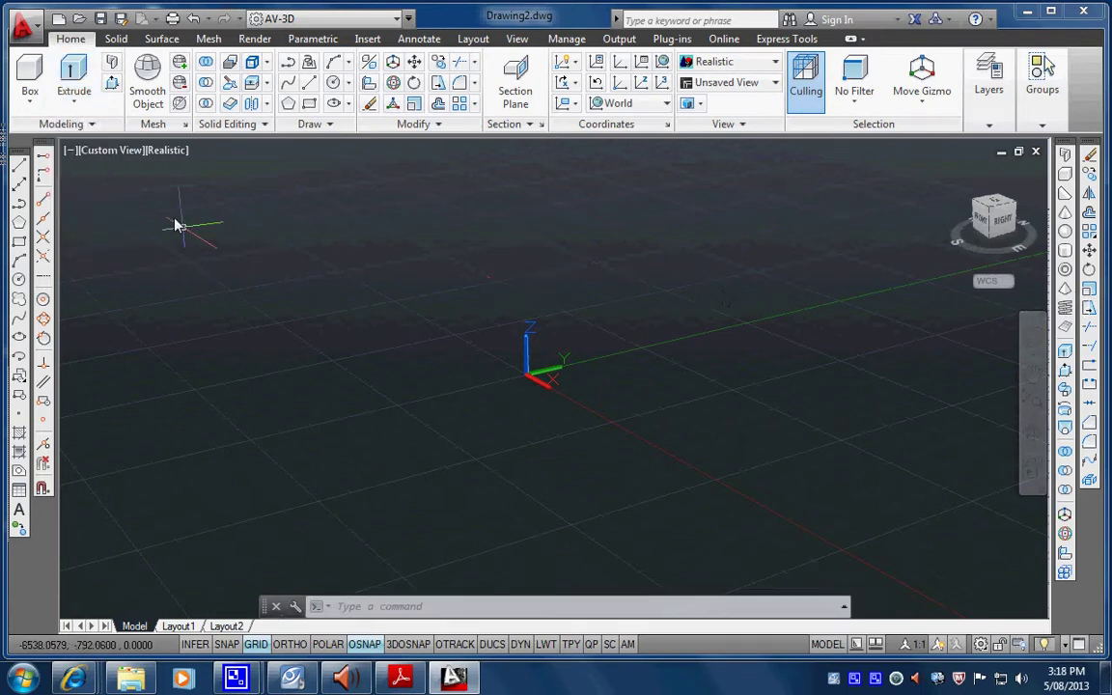
key("Escape")
left_click(58, 123)
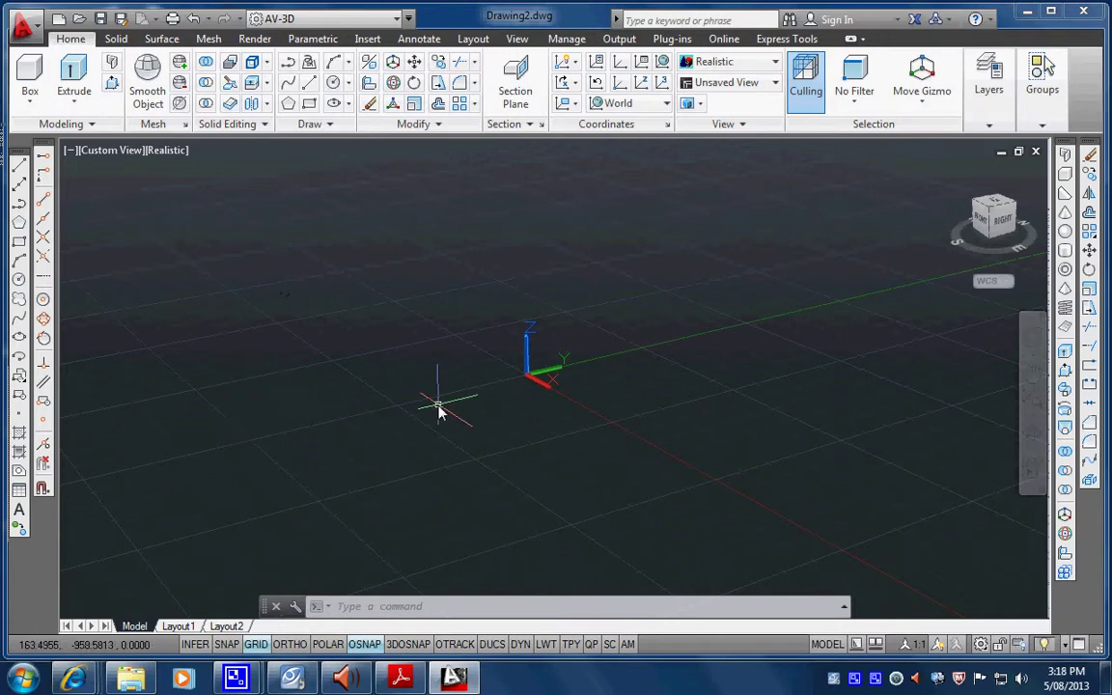
left_click(30, 89)
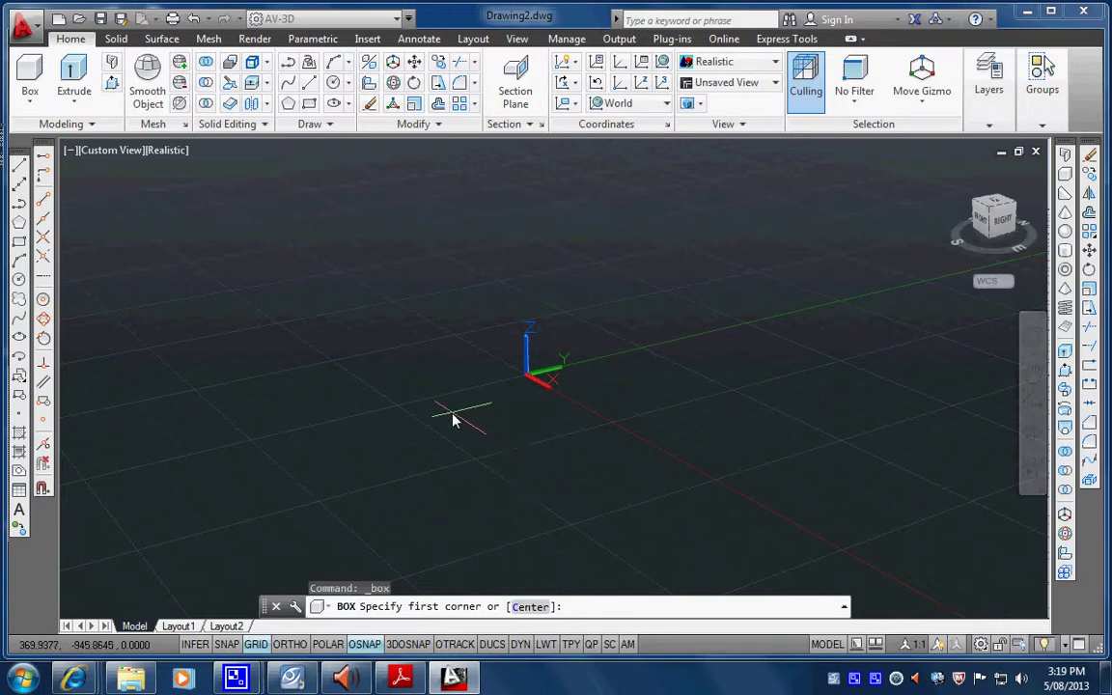
left_click(401, 412)
type("@")
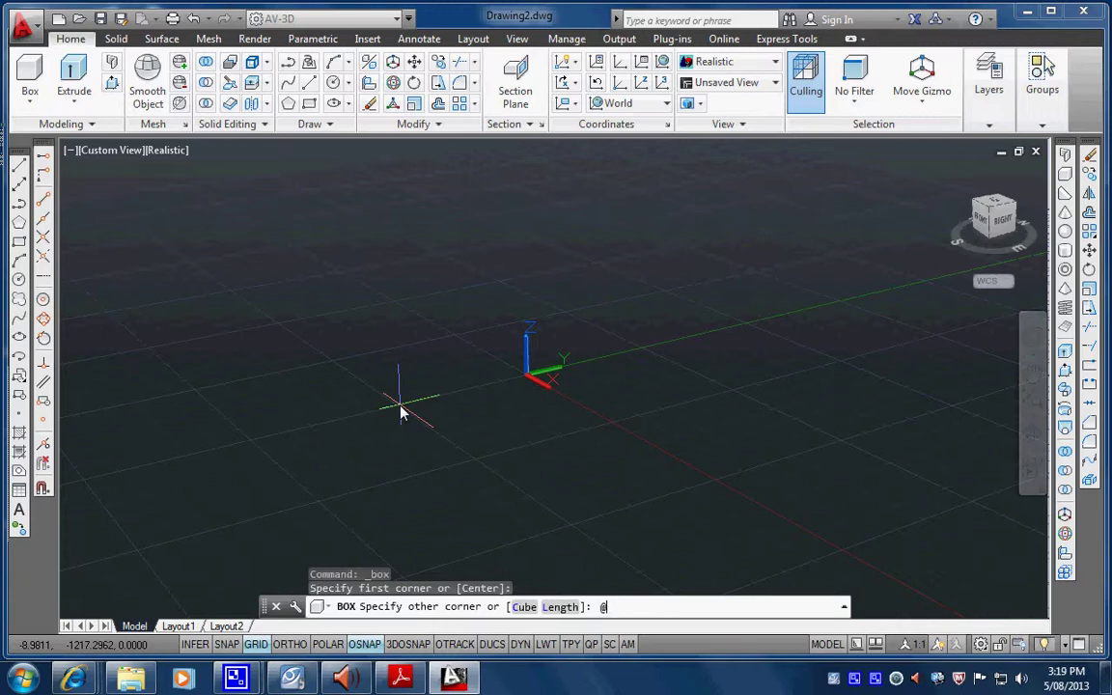
type("6000,300")
key("Return")
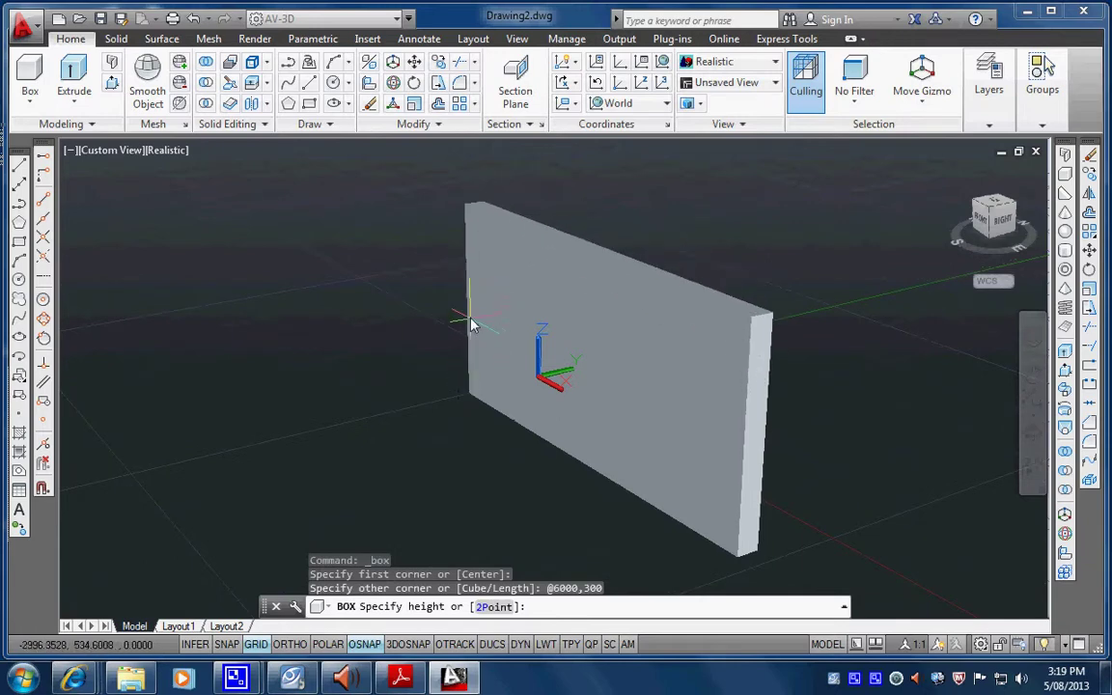
type("2700")
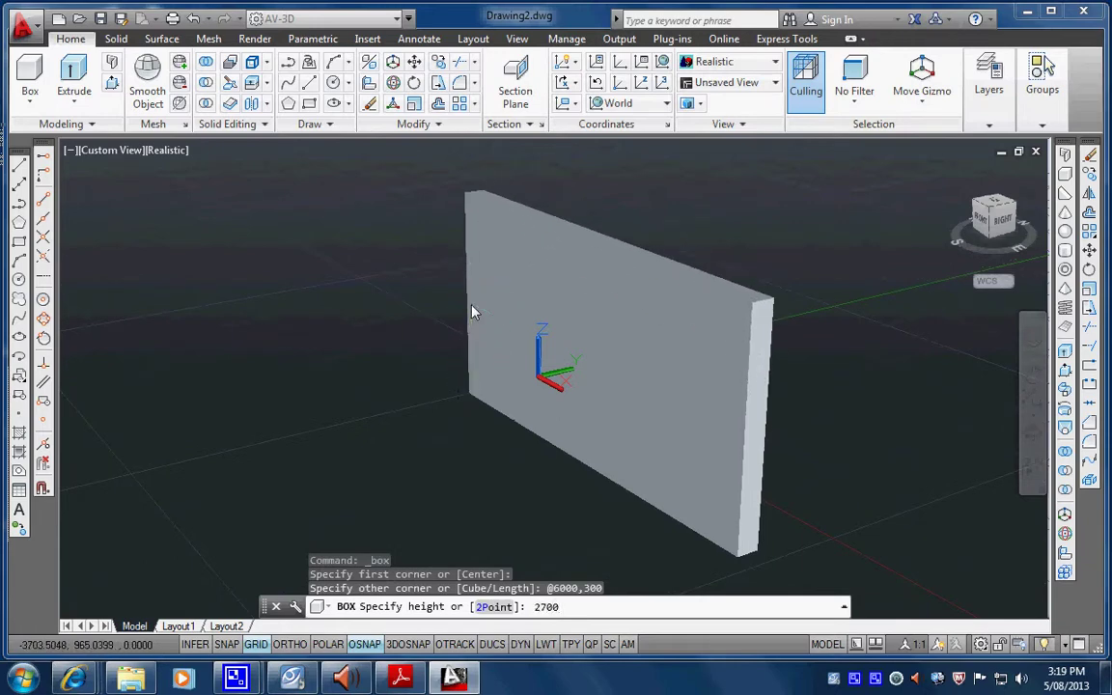
key("Return")
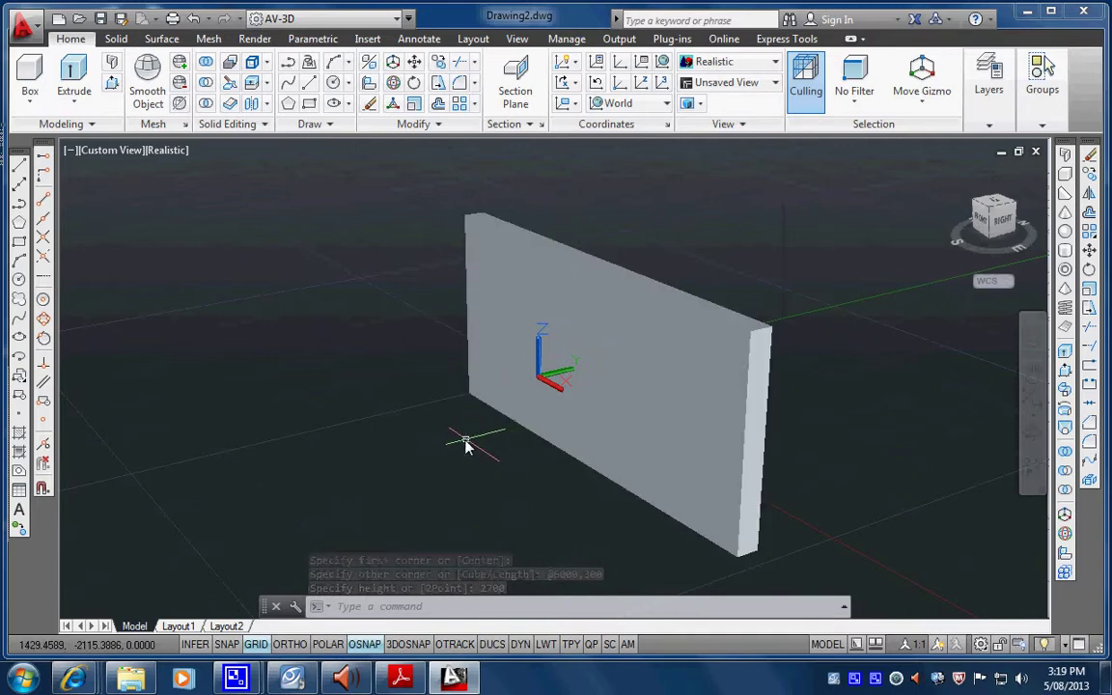
middle_click_drag(462, 422, 679, 405, "shift")
scroll(673, 427, "down", 3)
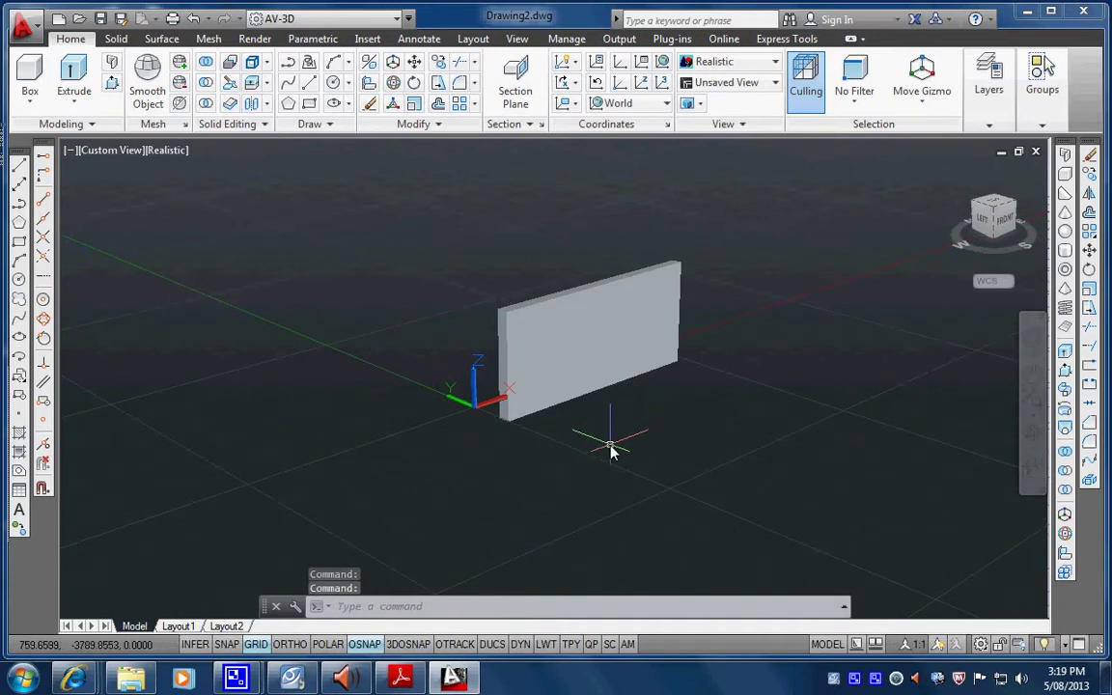
scroll(605, 412, "up", 3)
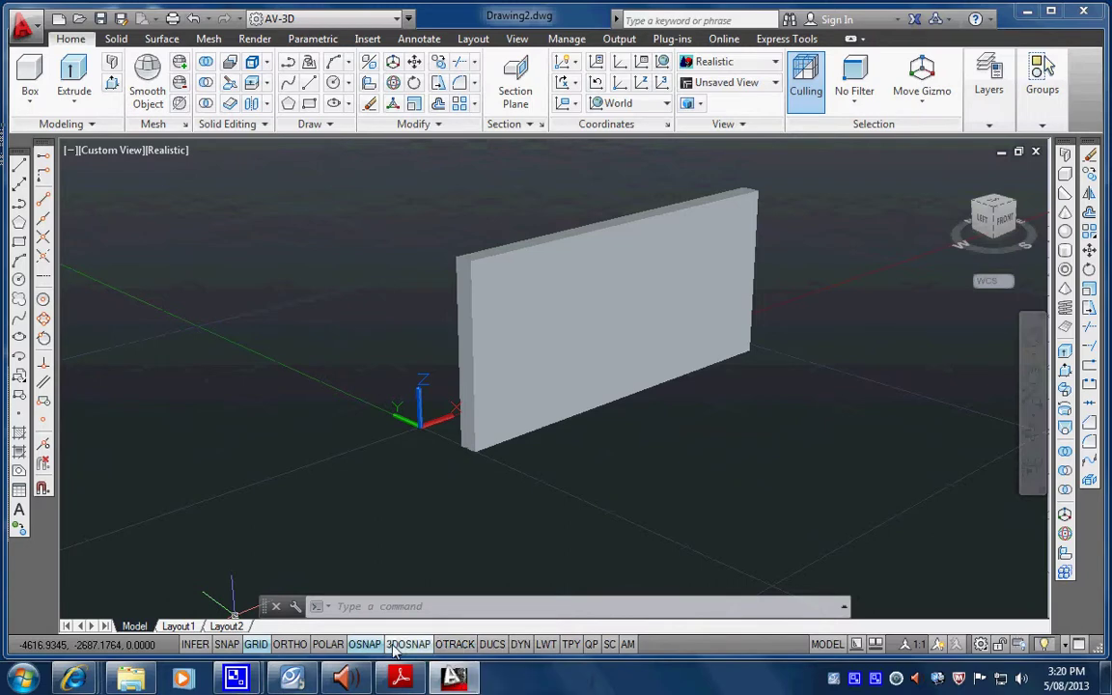
Switch the status bar's drafting toggles to icons, and return them to text labels.
right_click(287, 649)
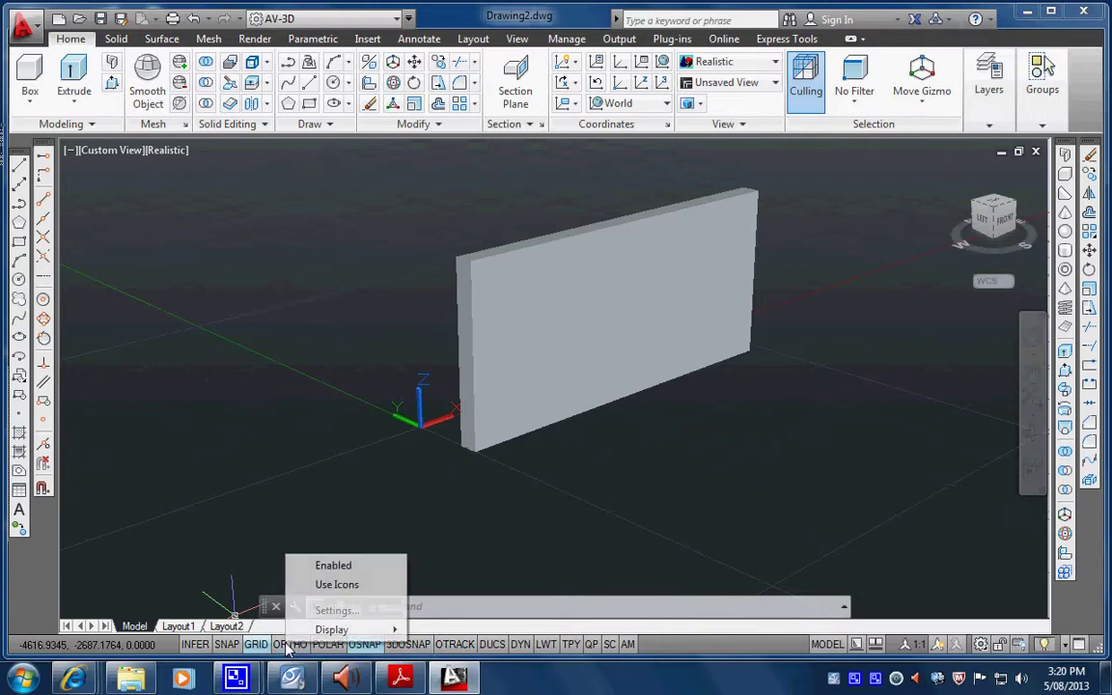
left_click(328, 586)
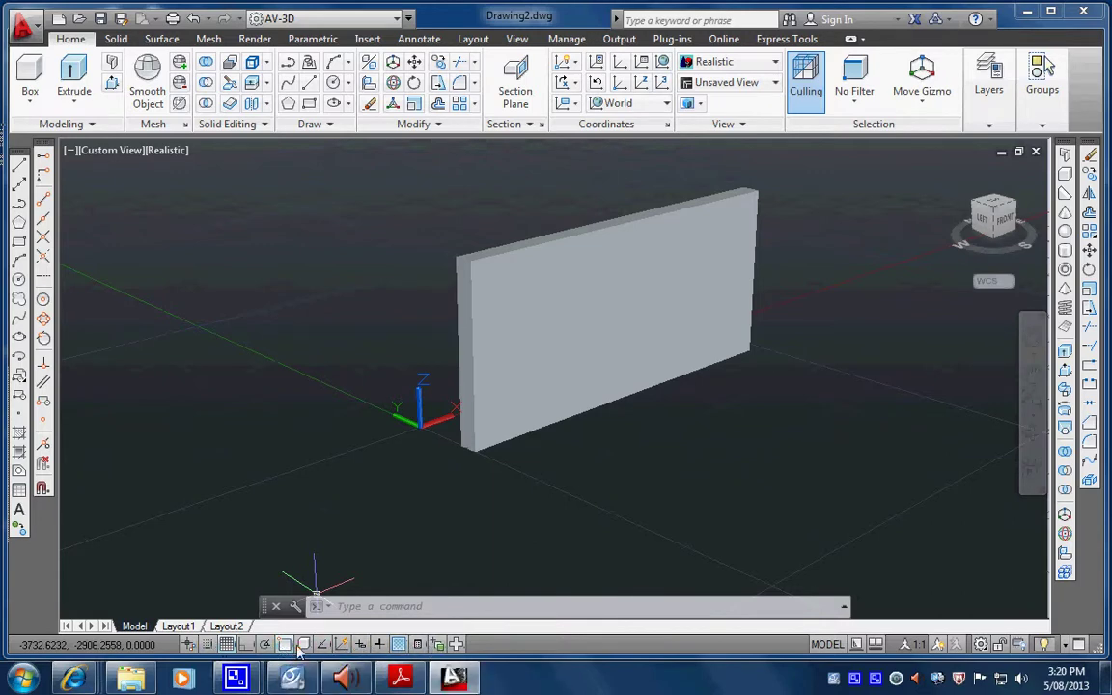
right_click(263, 646)
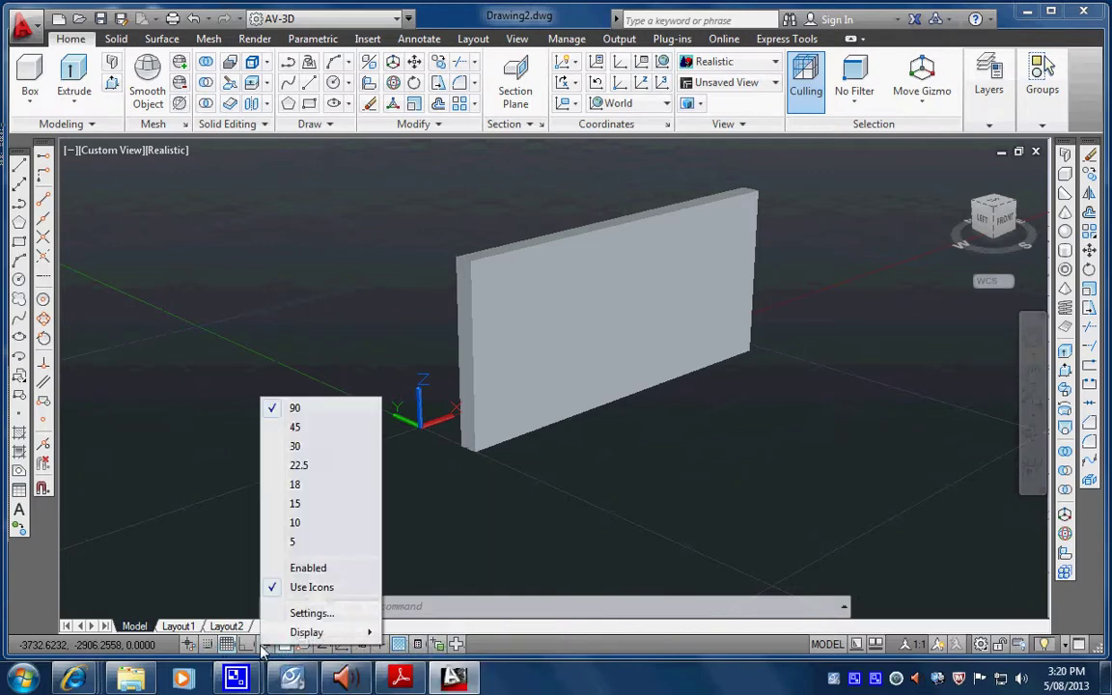
left_click(310, 588)
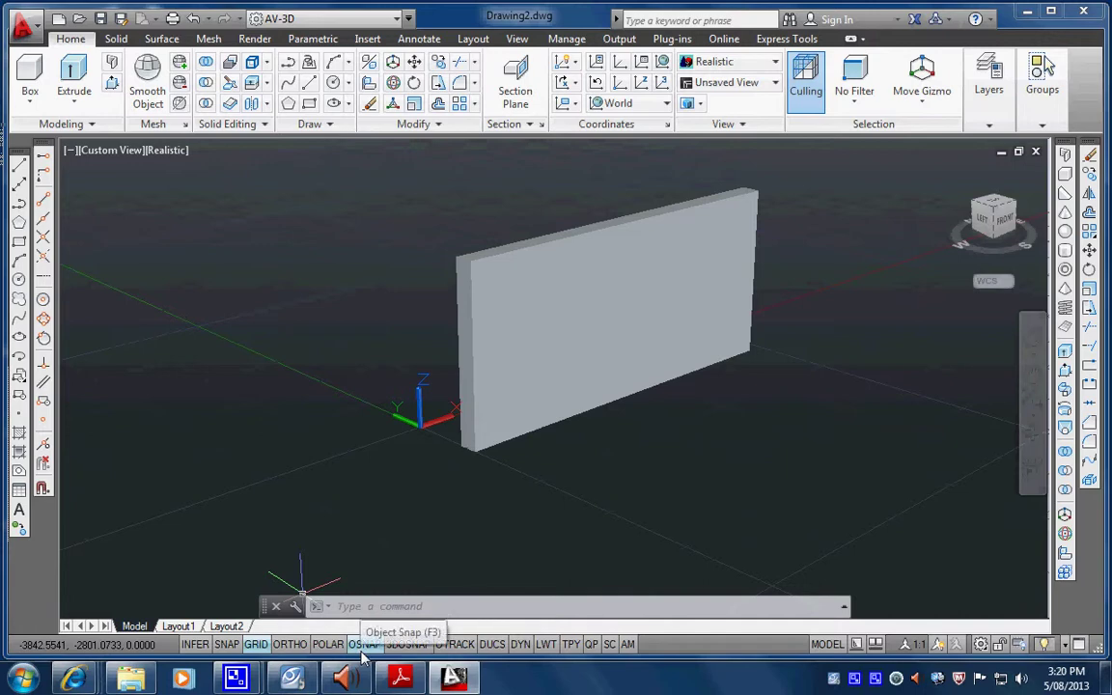
With Dynamic UCS off, draw a circle of about 1619 radius, picking its centre over the box's large face.
left_click(490, 645)
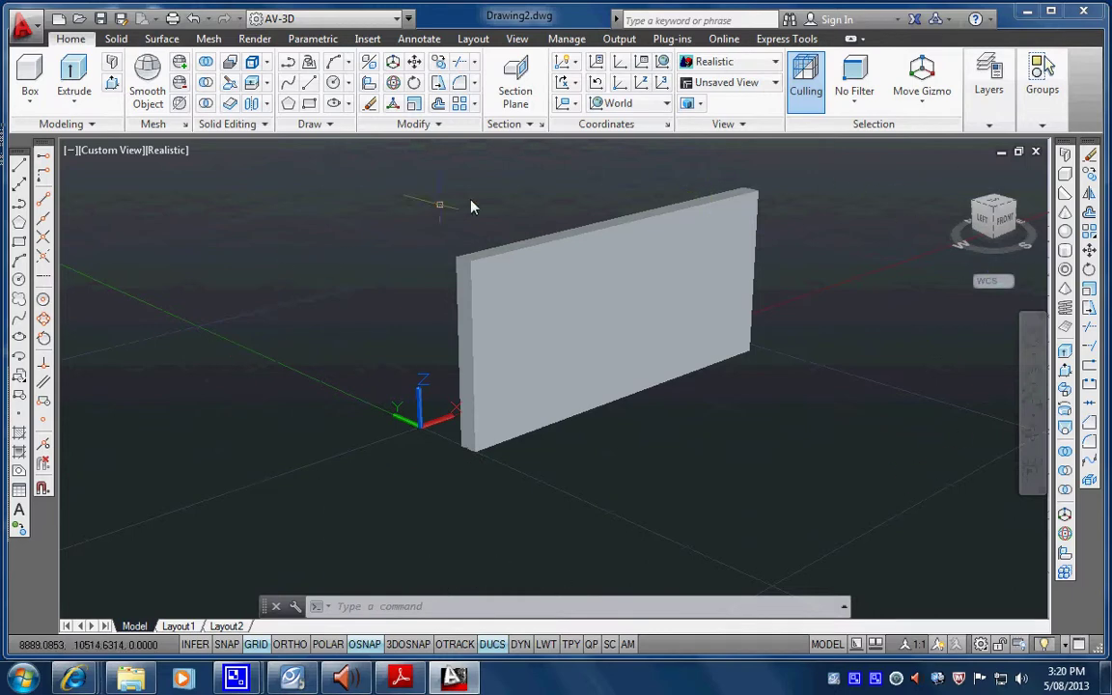
left_click(492, 644)
left_click(19, 259)
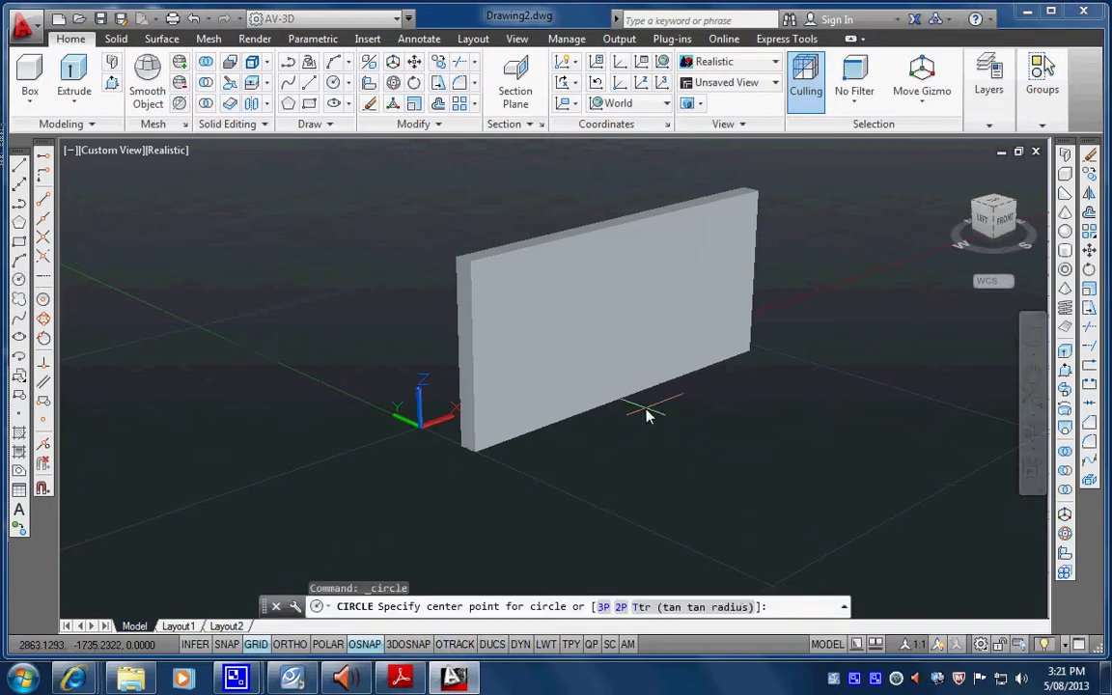
left_click(610, 375)
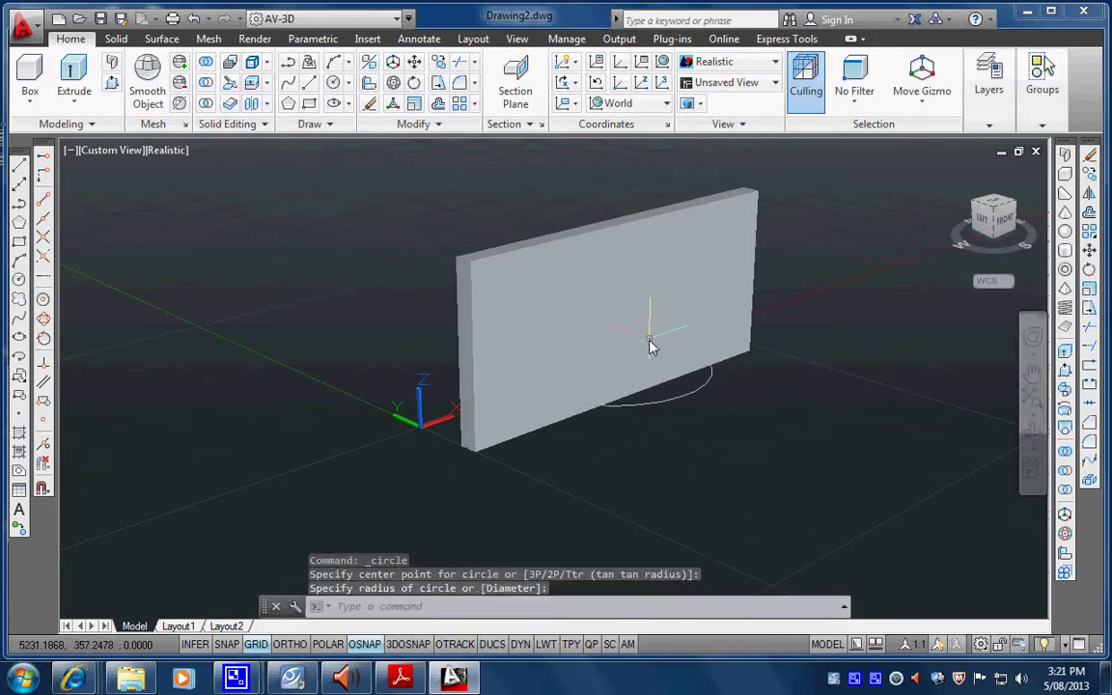
middle_click_drag(665, 420, 662, 447, "shift")
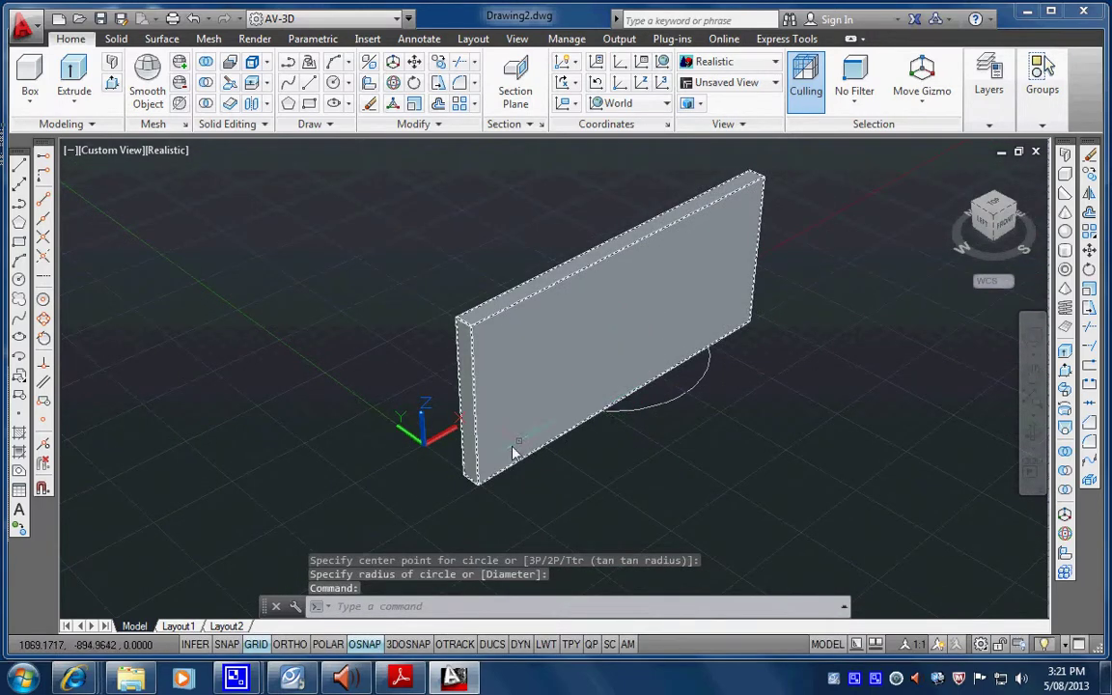
Turn on Dynamic UCS and draw a small circle directly on the box's large front face.
left_click(492, 644)
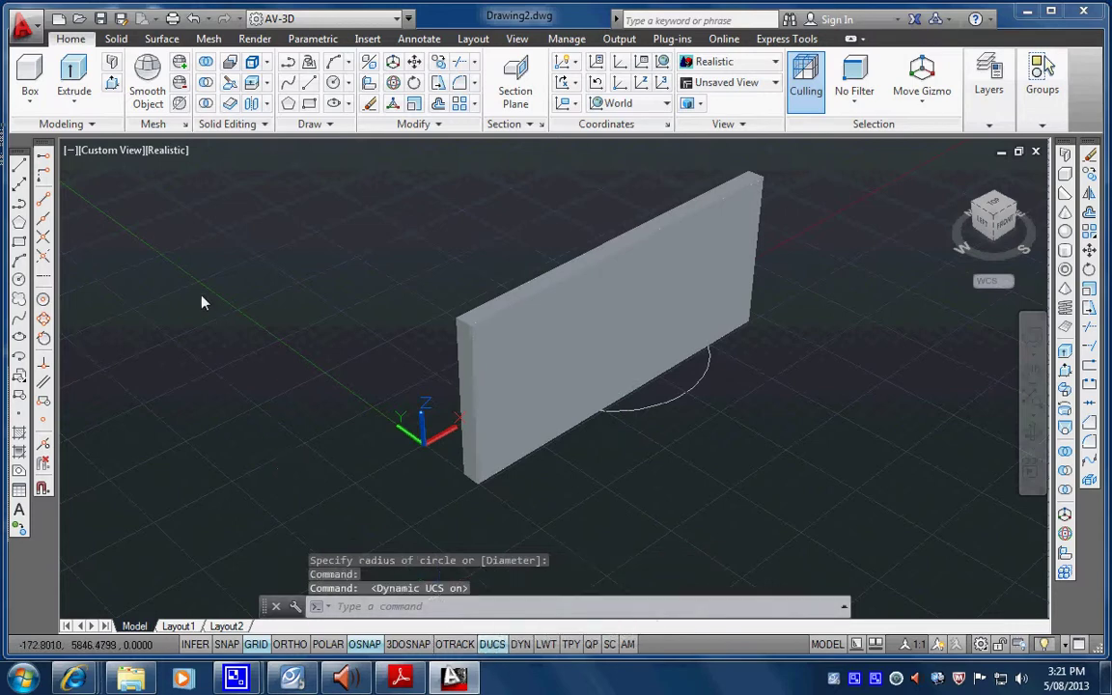
left_click(19, 279)
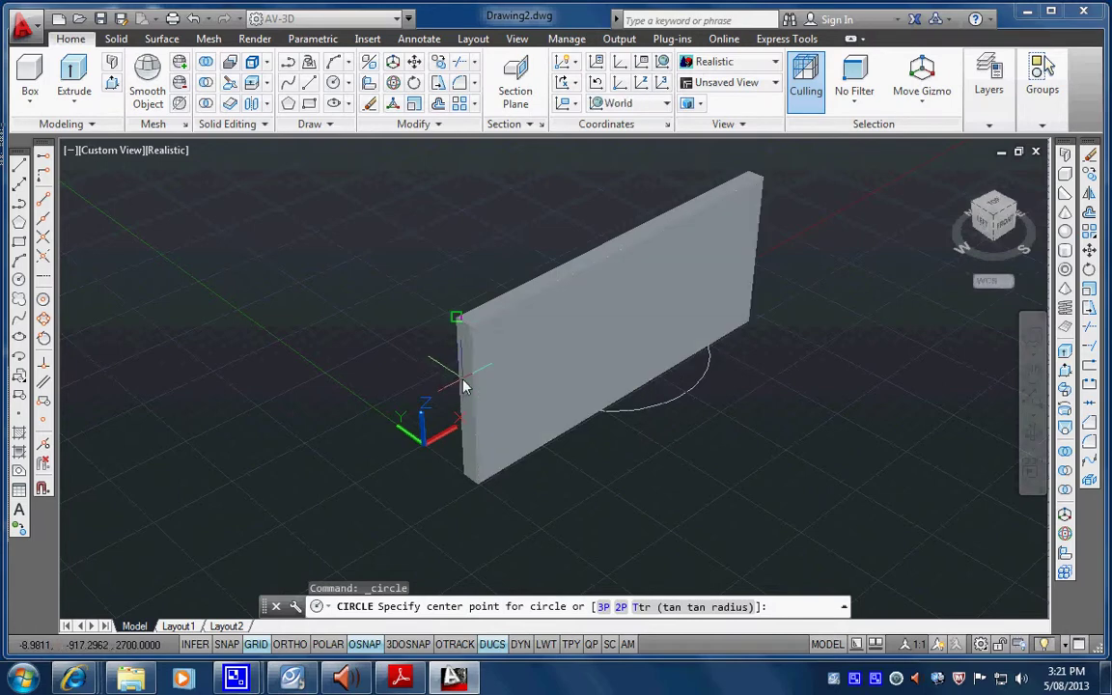
scroll(469, 404, "up", 4)
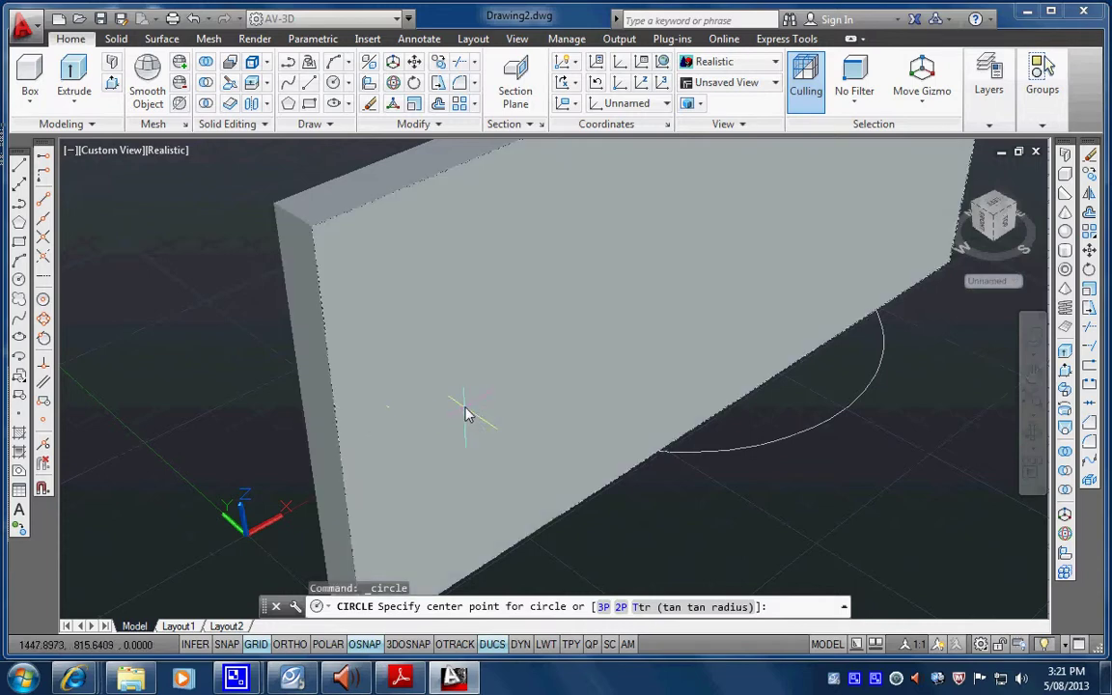
scroll(473, 397, "down", 4)
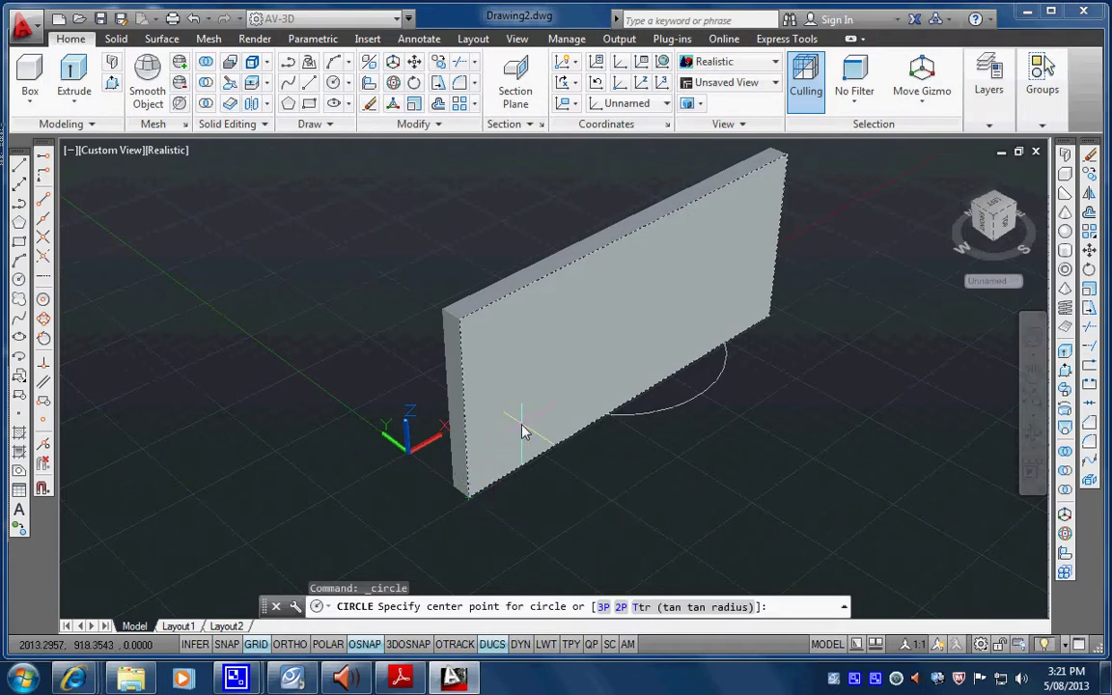
left_click(555, 353)
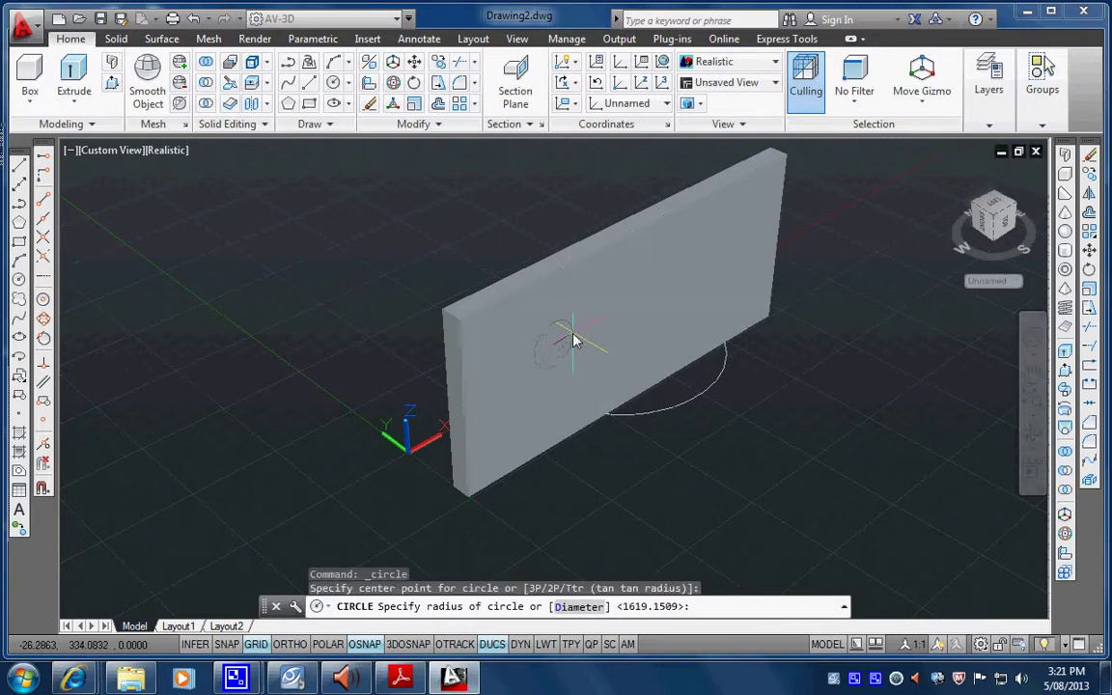
left_click(574, 340)
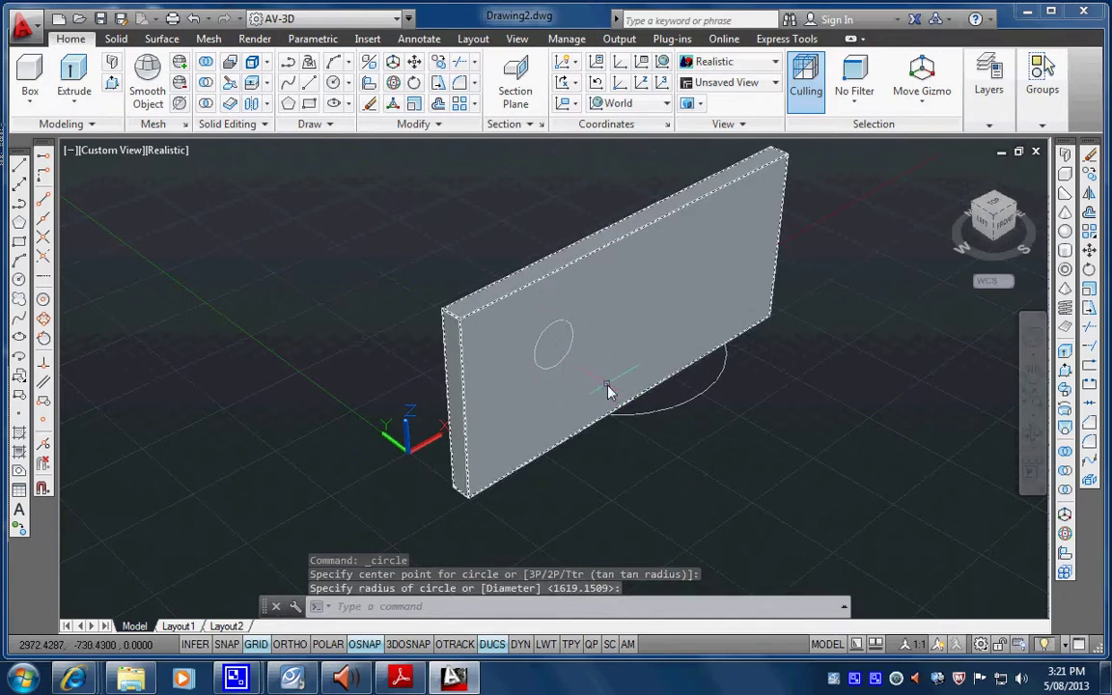
Presspull the small circle through the box's full thickness and out beyond its back, with Ortho on, to cut a round hole.
mouse_move(606, 403)
middle_mouse_down("shift")
mouse_move(678, 397)
mouse_move(449, 407)
mouse_move(588, 422)
mouse_move(613, 409)
middle_mouse_up("shift")
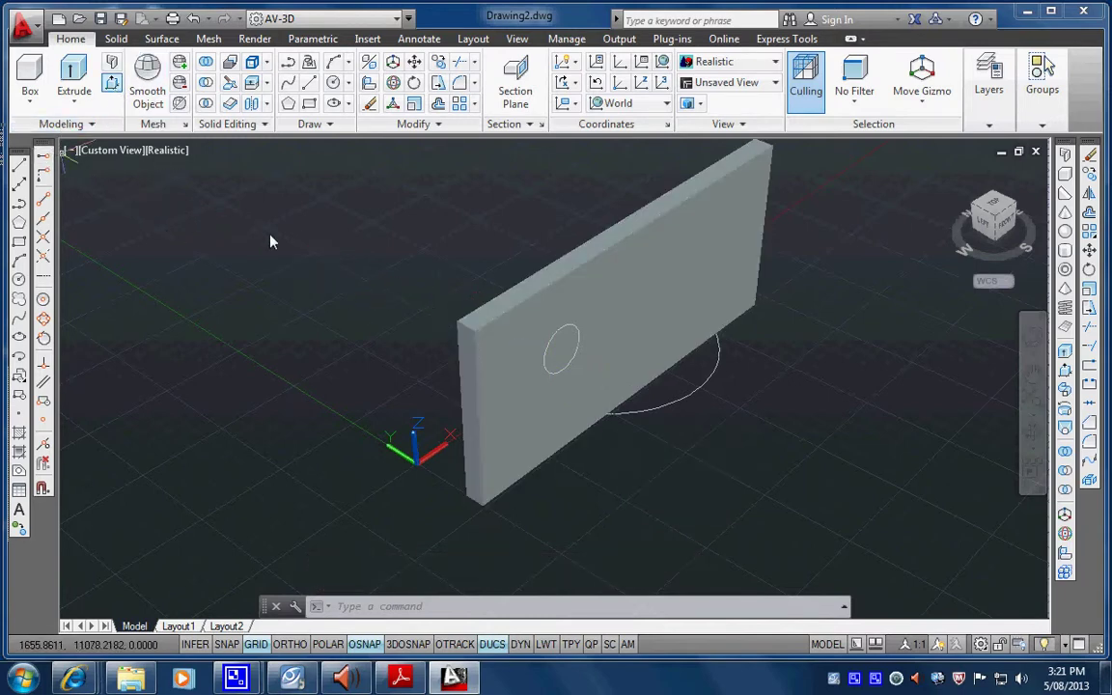
left_click(591, 382)
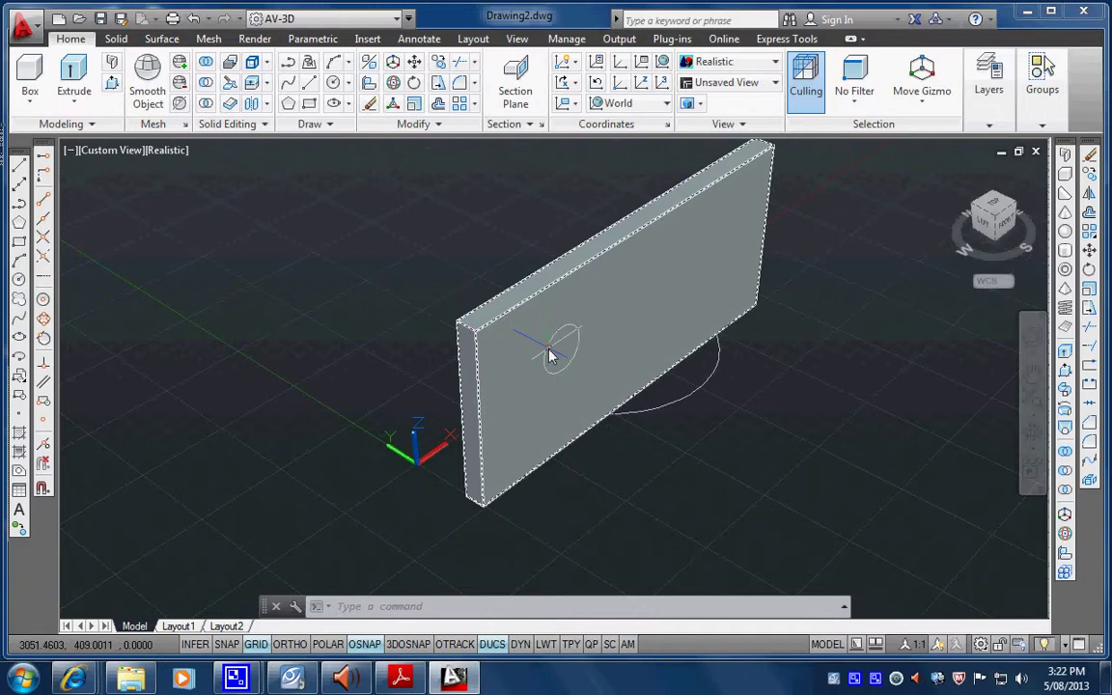
key("Escape")
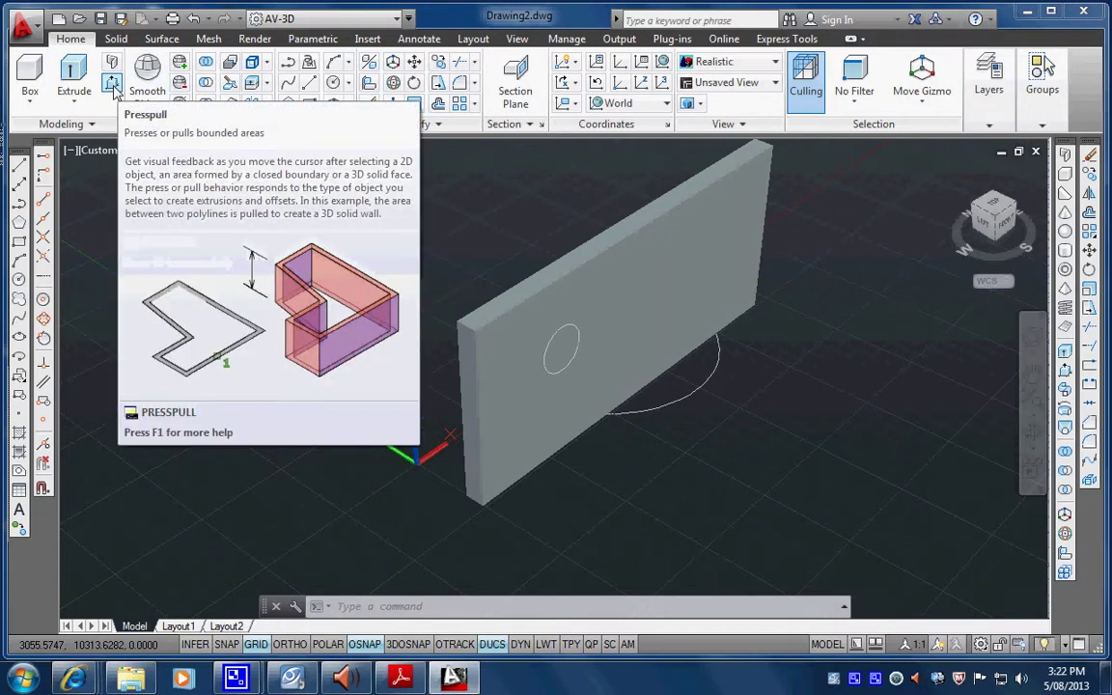
left_click(112, 87)
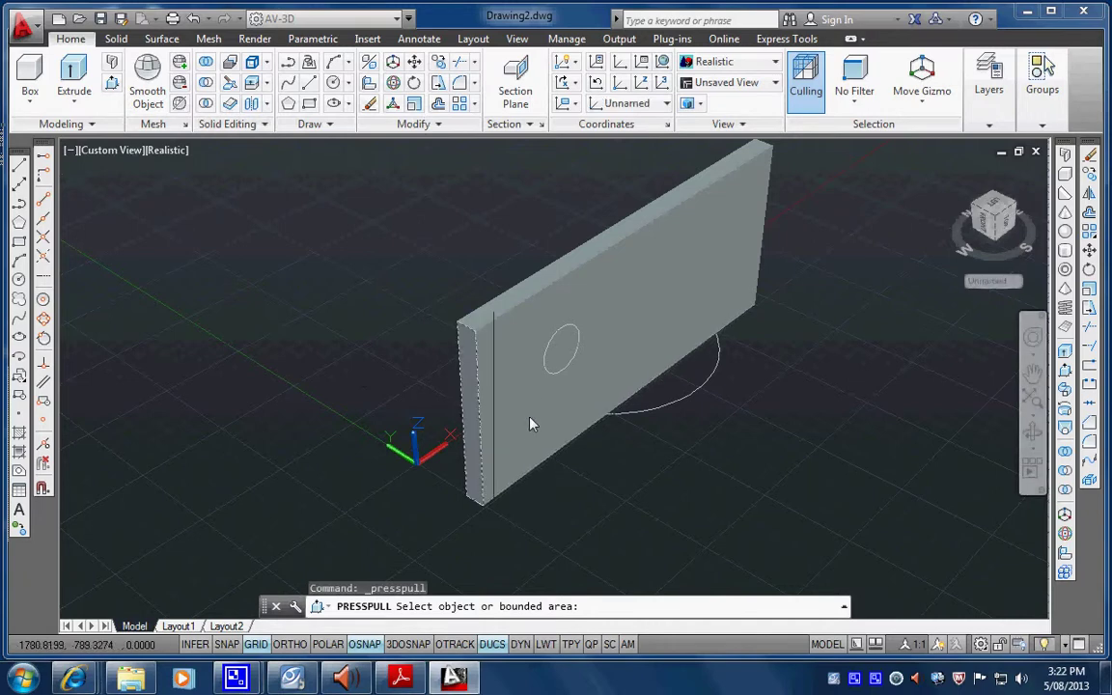
left_click(543, 357)
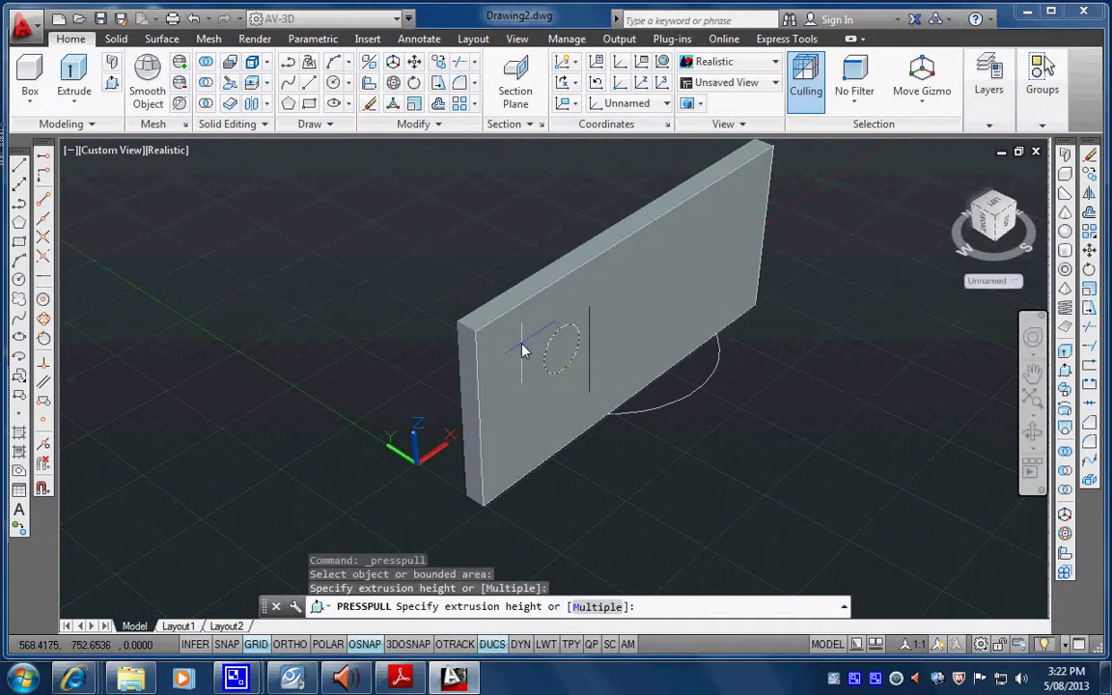
middle_click_drag(420, 307, 454, 328, "shift")
key("F8")
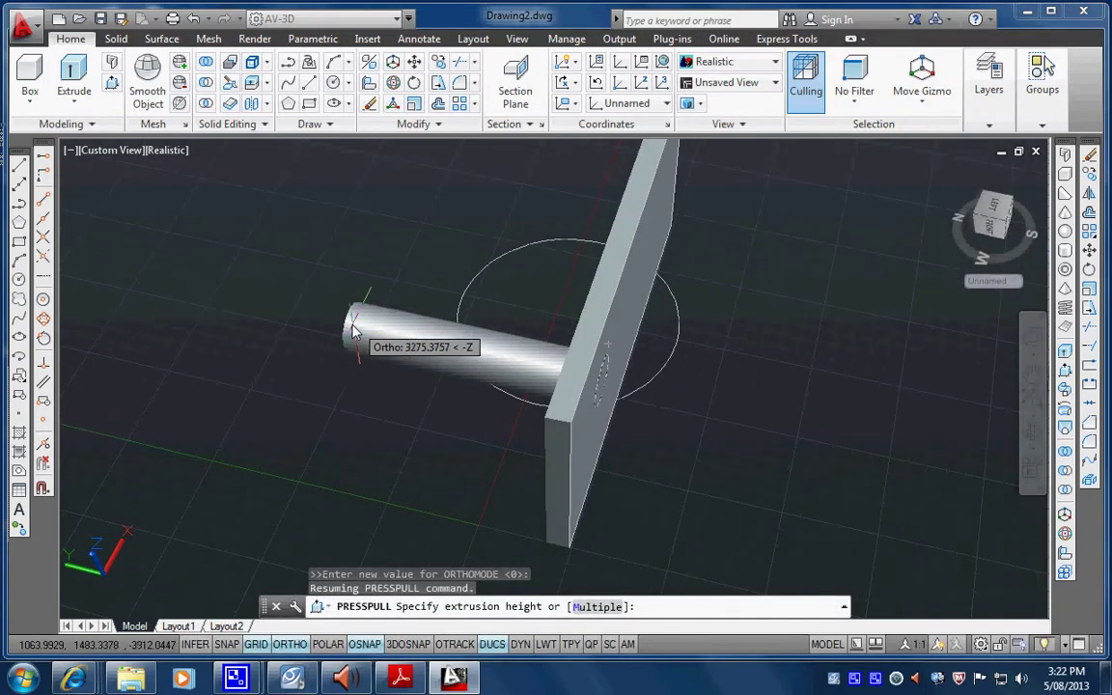
left_click(336, 326)
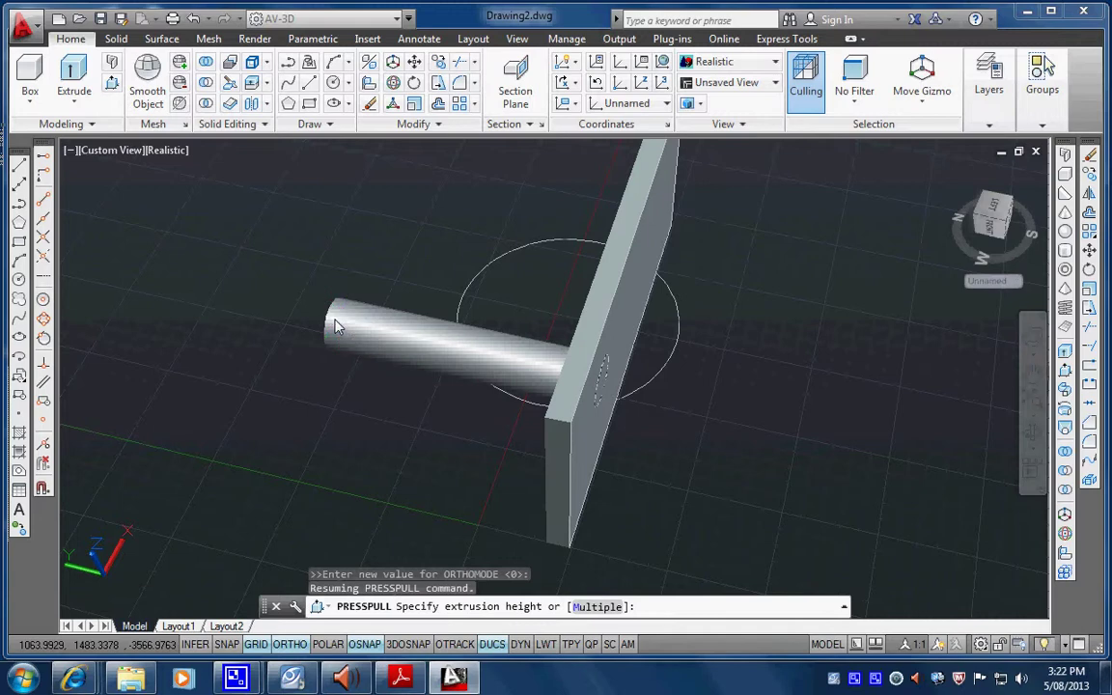
middle_click_drag(353, 342, 136, 285, "shift")
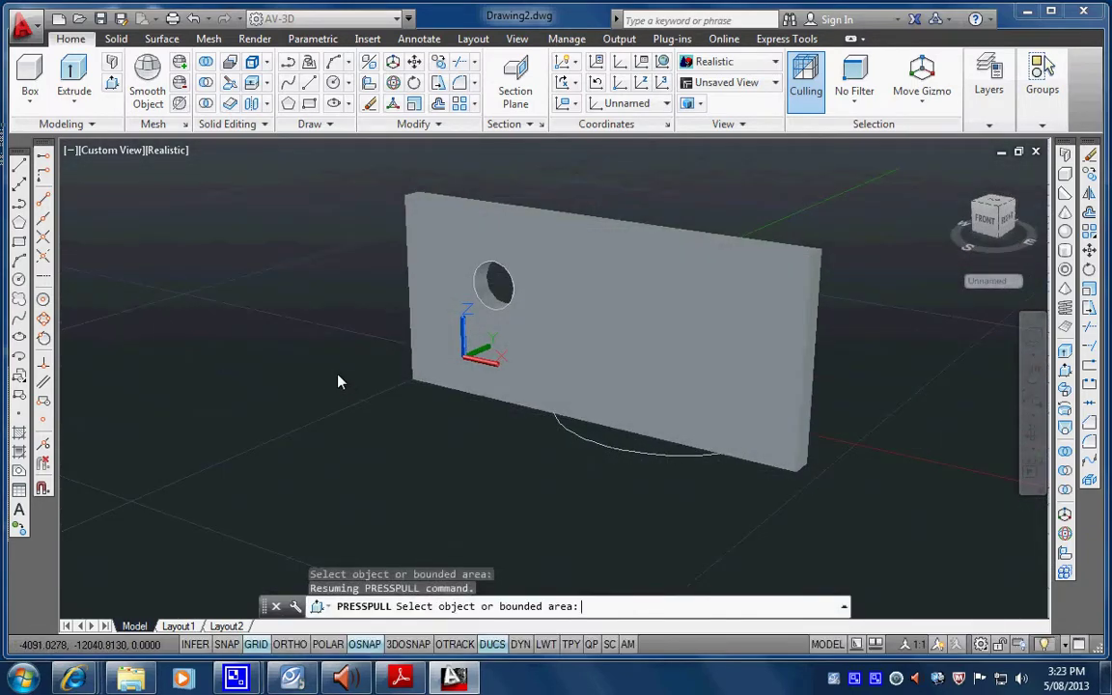
With Selection Cycling on, pick the circle at the hole's rim, move it across the face and erase it.
left_click(474, 281)
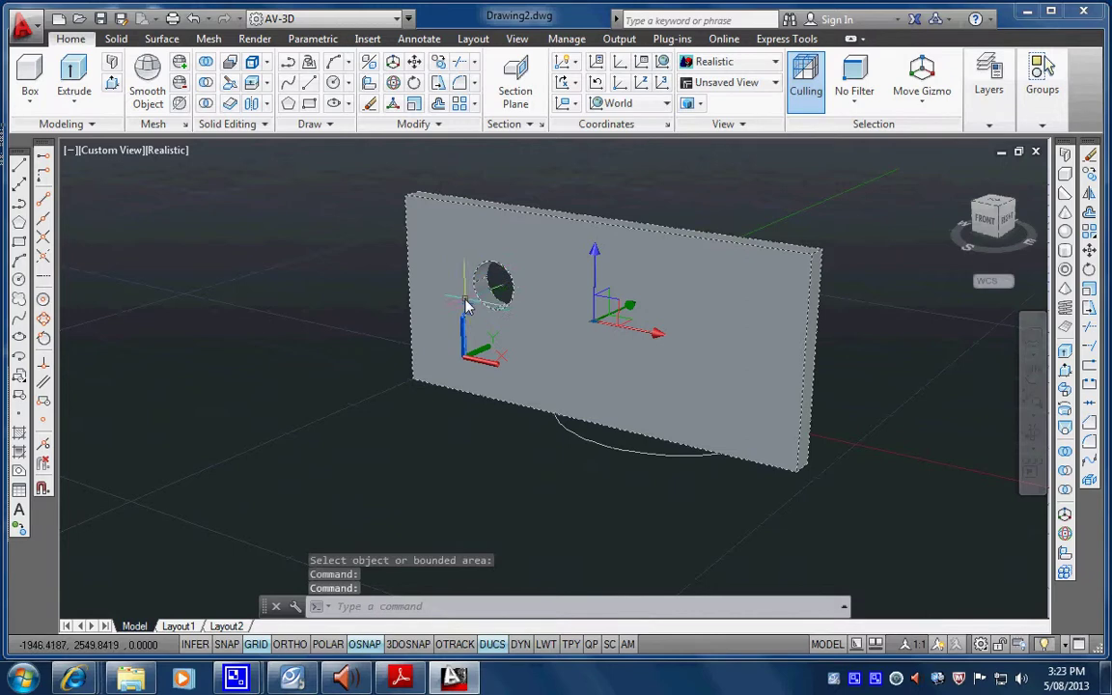
key("Escape")
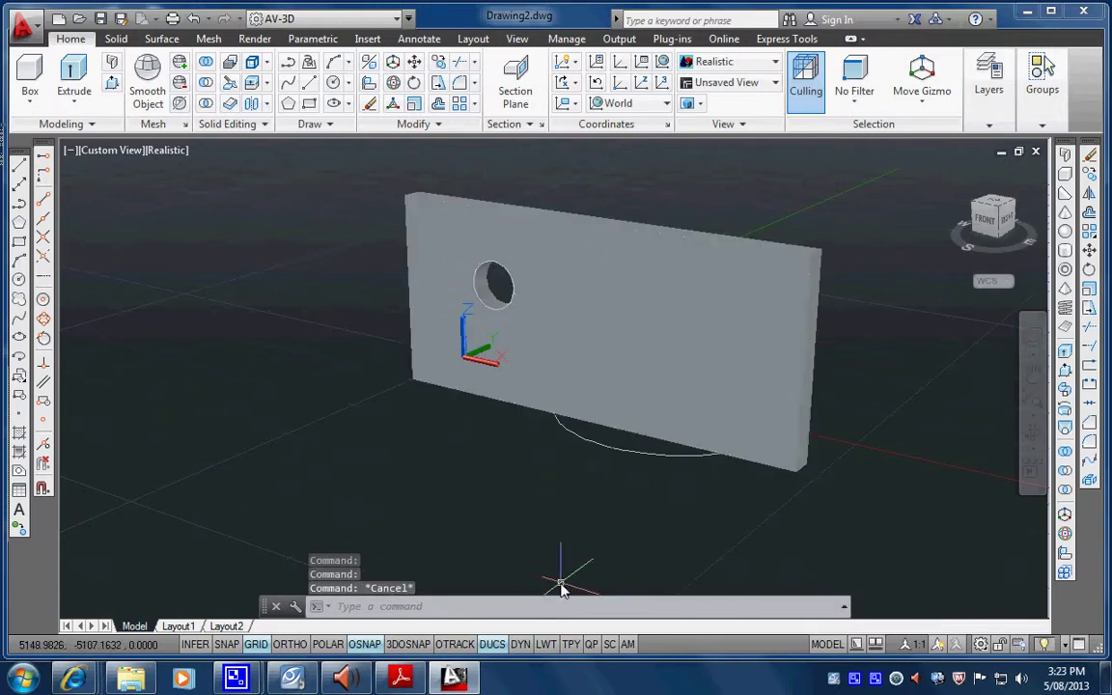
left_click(611, 645)
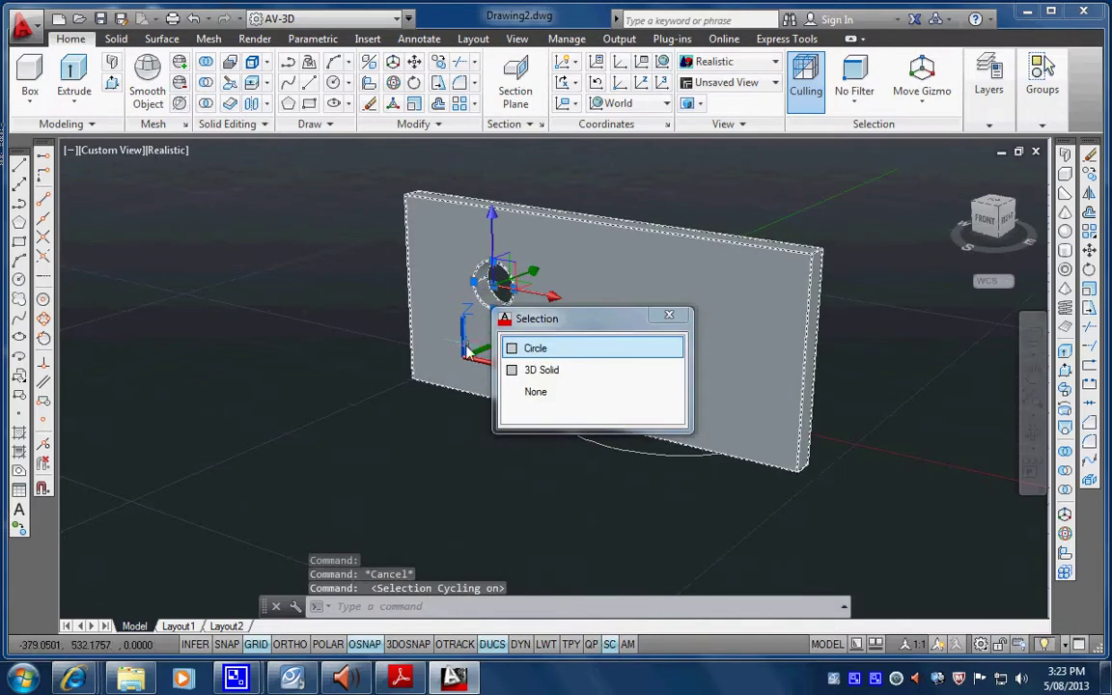
left_click(533, 348)
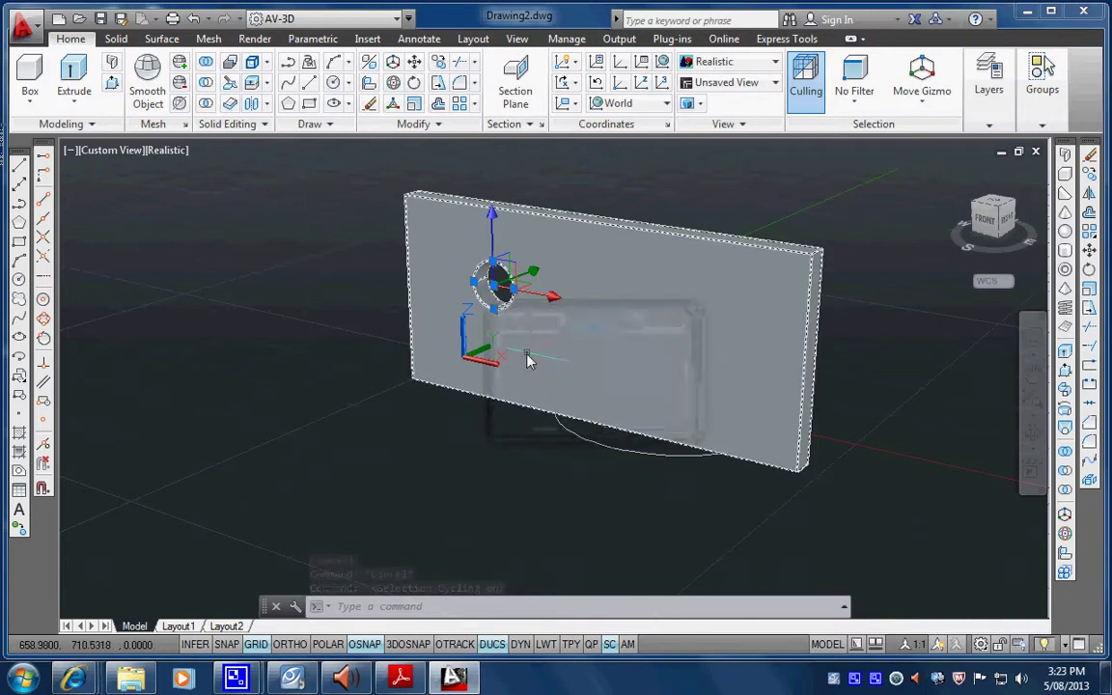
left_click(494, 283)
left_click(685, 318)
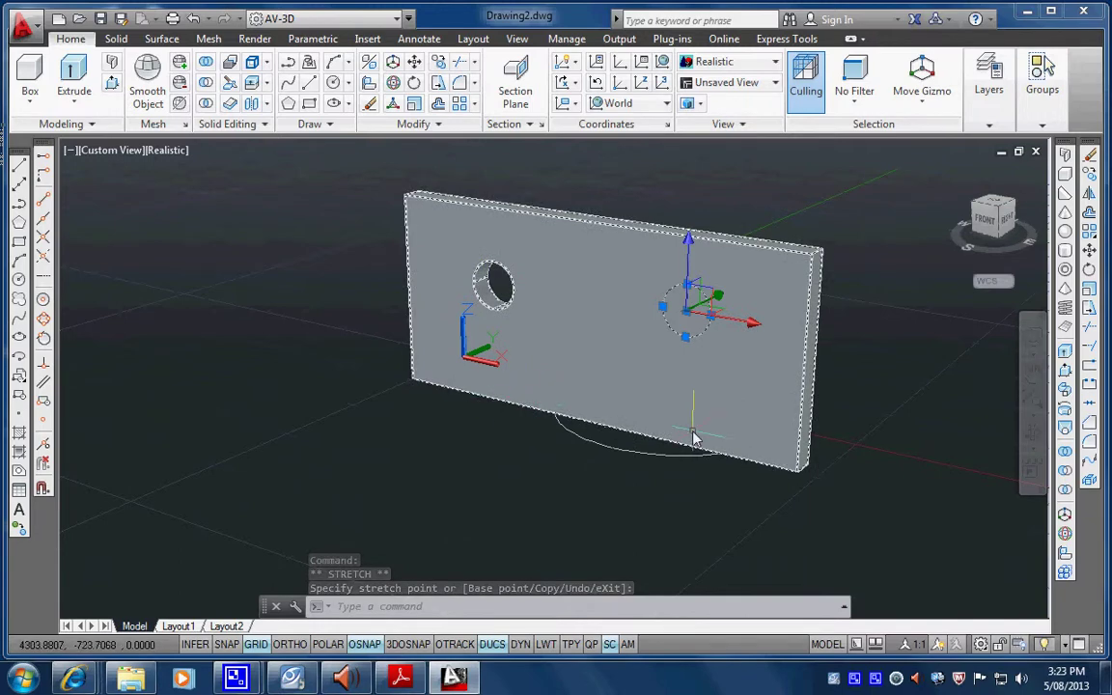
key("Escape")
key("Delete")
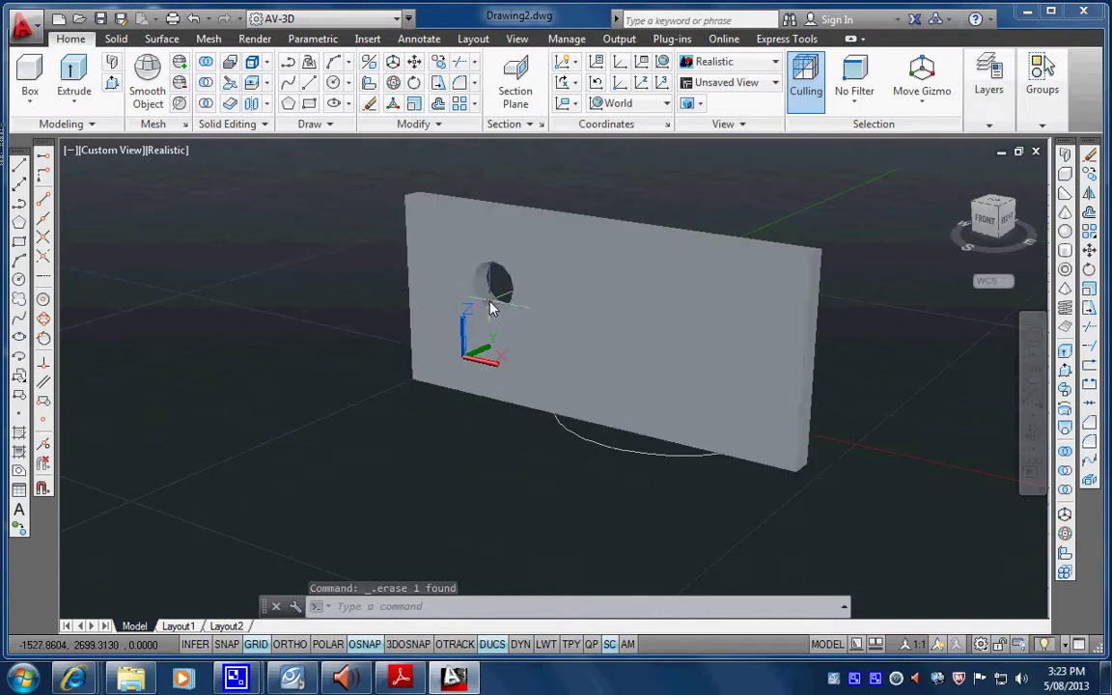
Dismiss the solid face selection at the hole and turn off Selection Cycling.
left_click(491, 307)
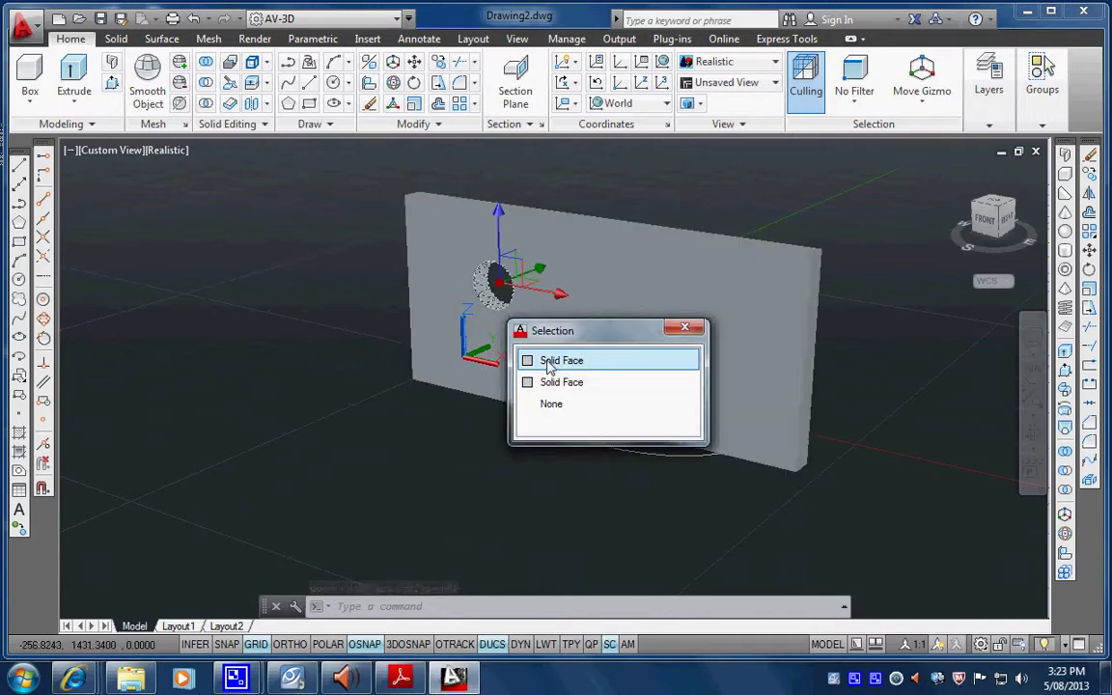
key("Escape")
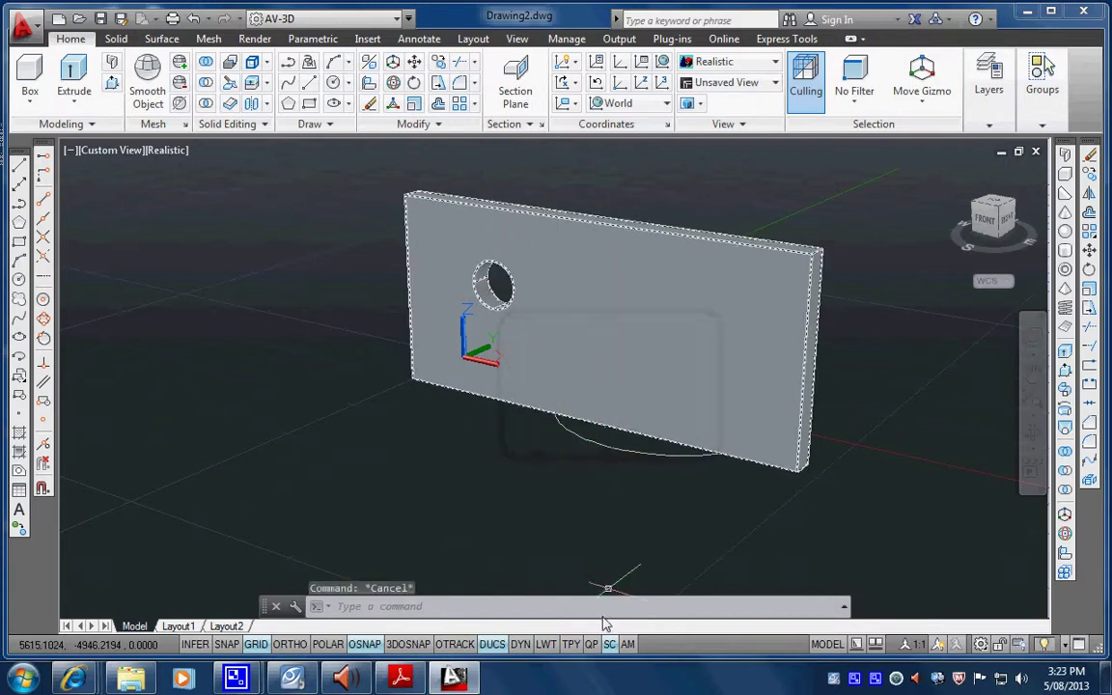
key("ctrl+w")
Select only the hole's inner face as a subobject and move the hole to around the middle of the box.
middle_click_drag(573, 449, 688, 377, "shift")
left_click(630, 353)
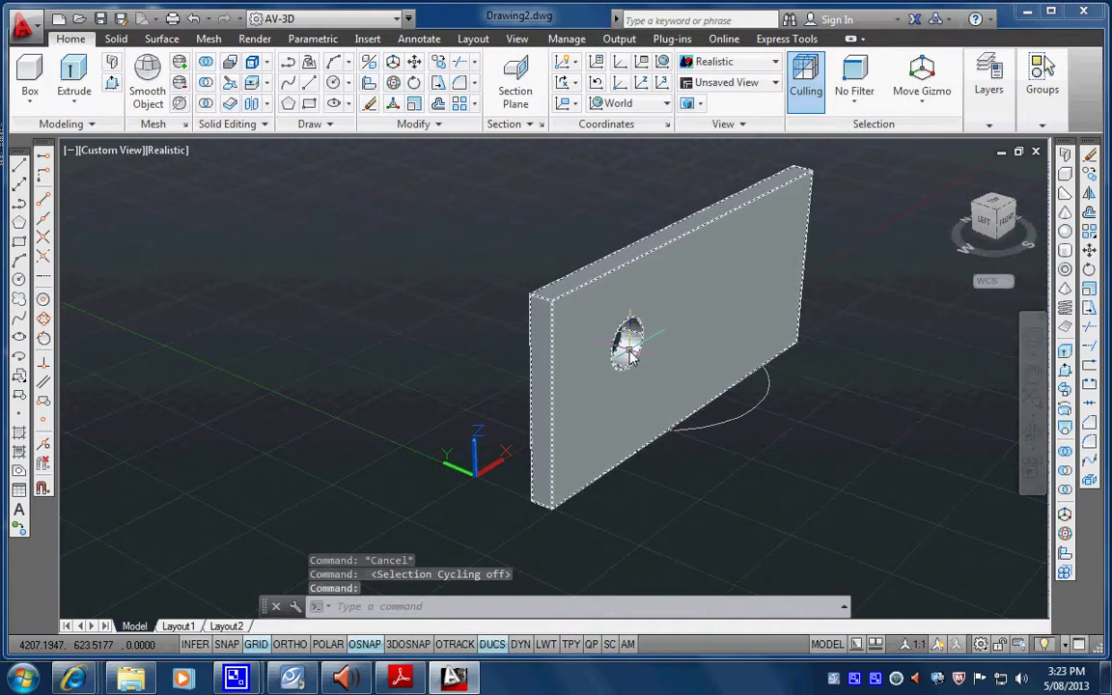
left_click(630, 352, "ctrl")
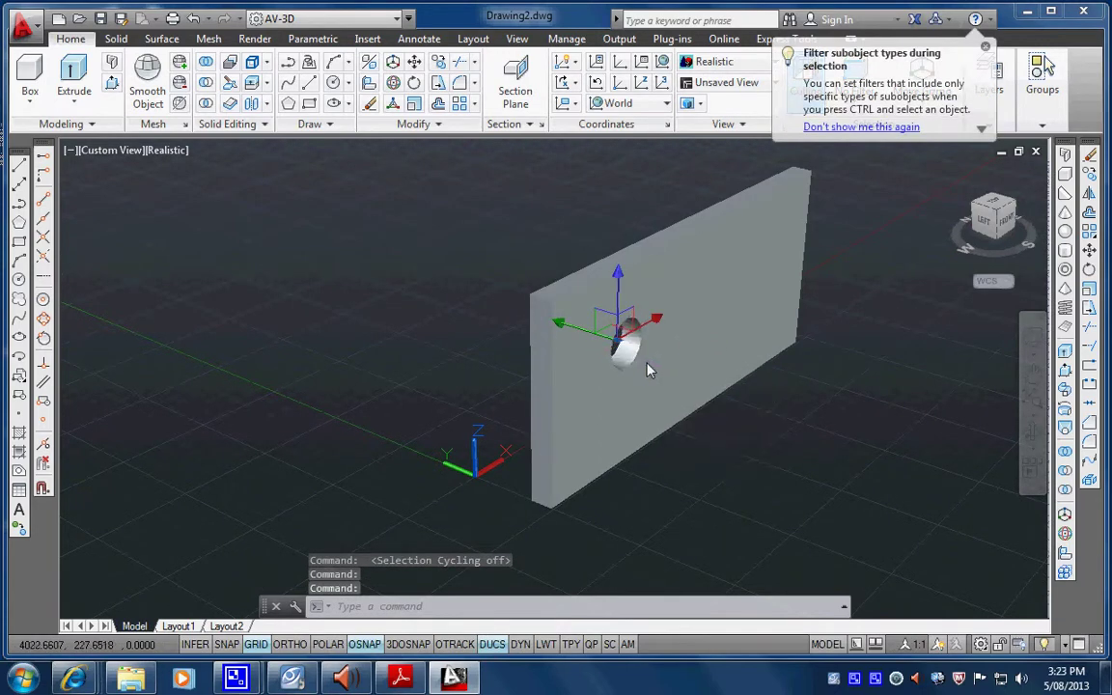
middle_click_drag(648, 368, 607, 377, "shift")
left_click(593, 340)
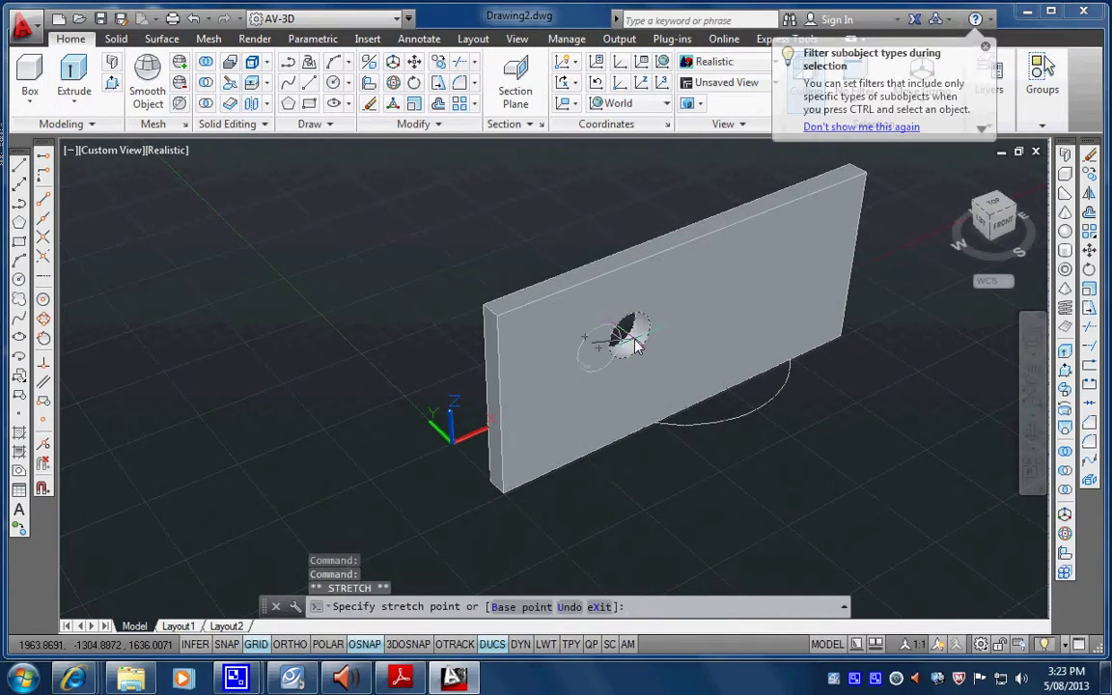
left_click(701, 320)
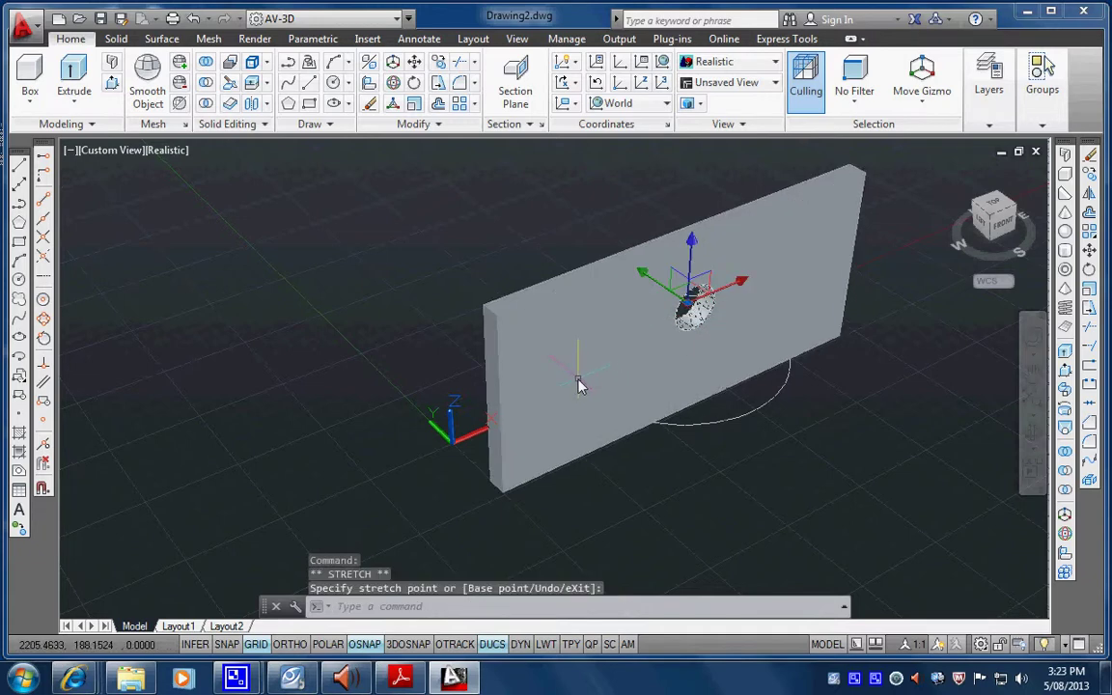
key("Escape")
Reselect the hole's inner face as a subobject and move the hole back towards the near end of the box.
left_click(681, 334)
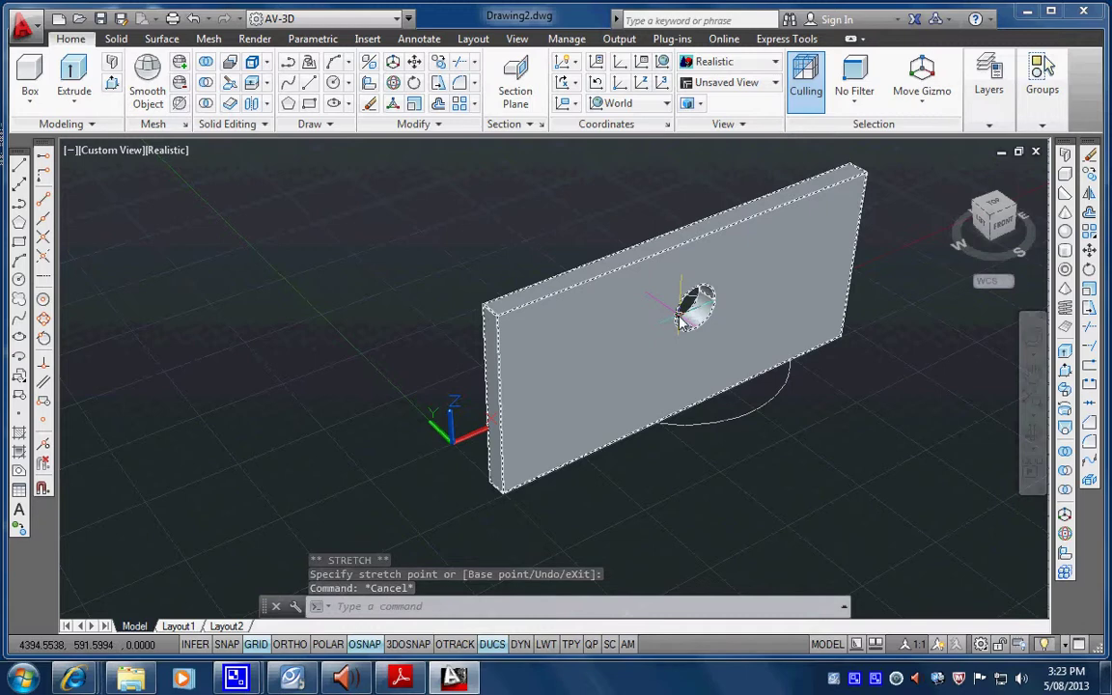
key("Escape")
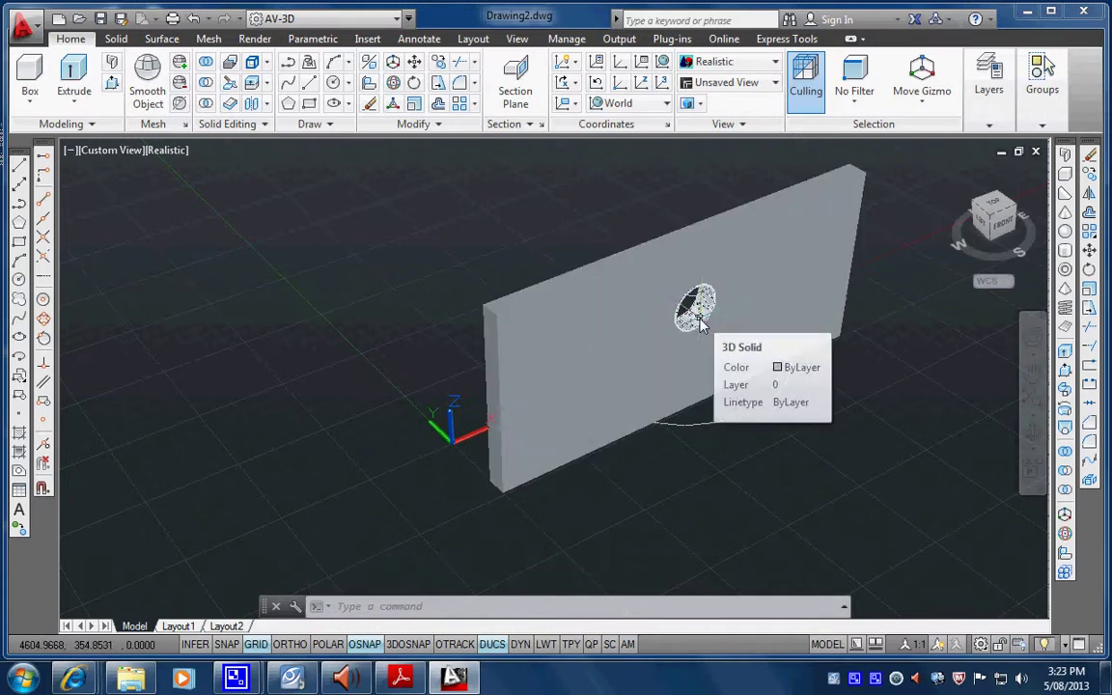
left_click(697, 319, "ctrl")
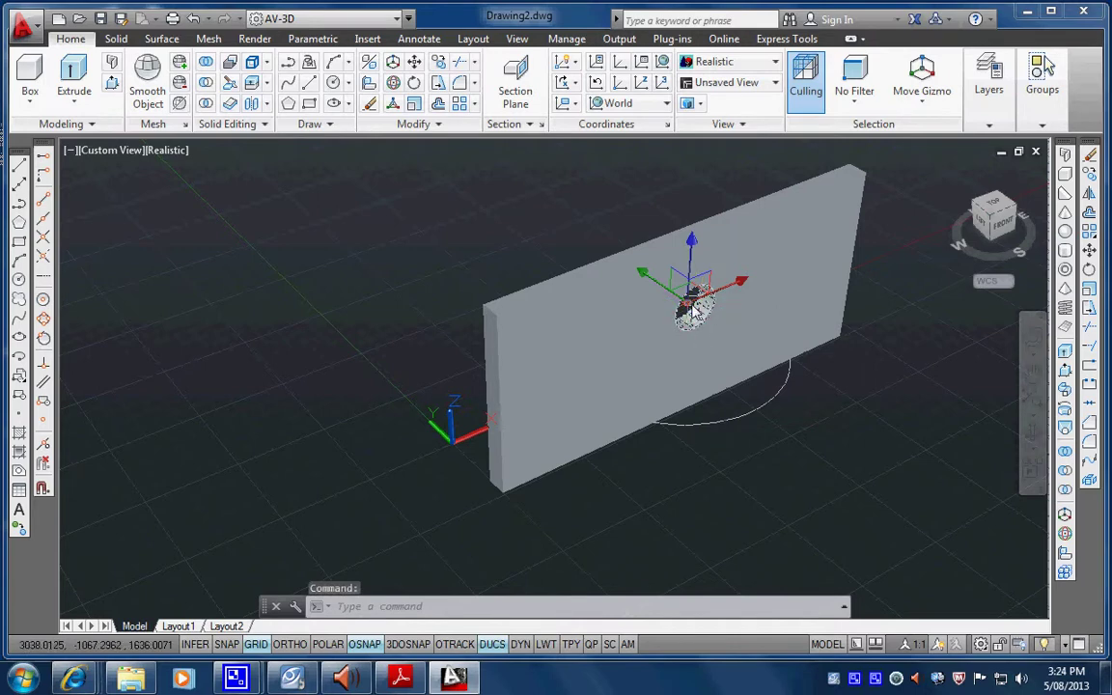
left_click(689, 307)
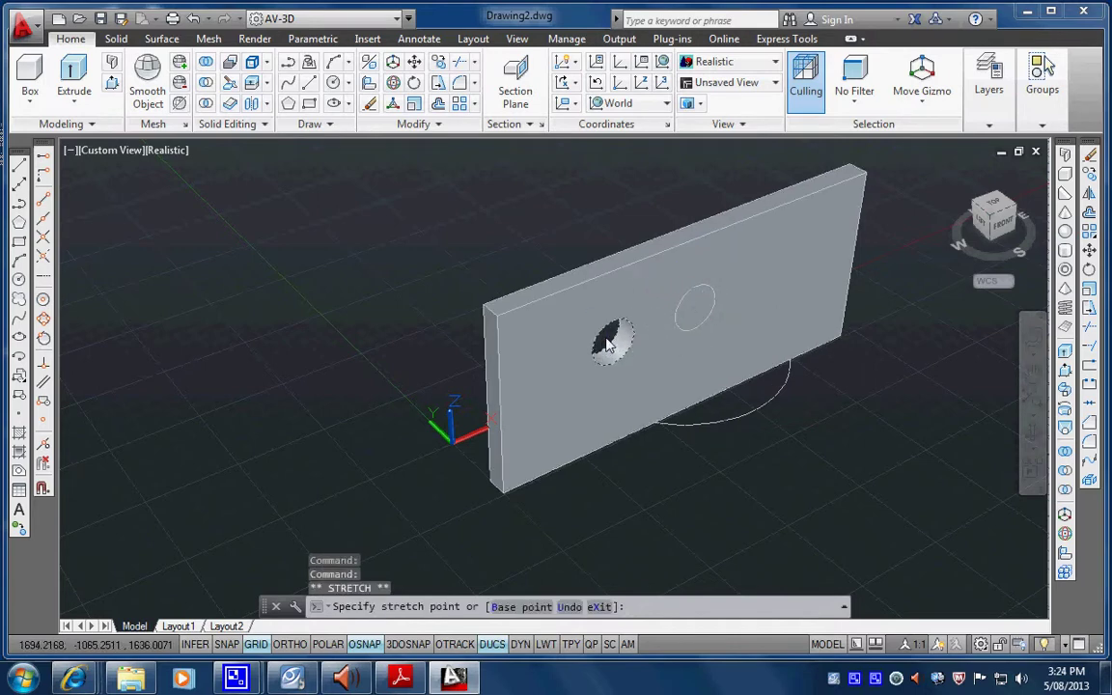
left_click(607, 329)
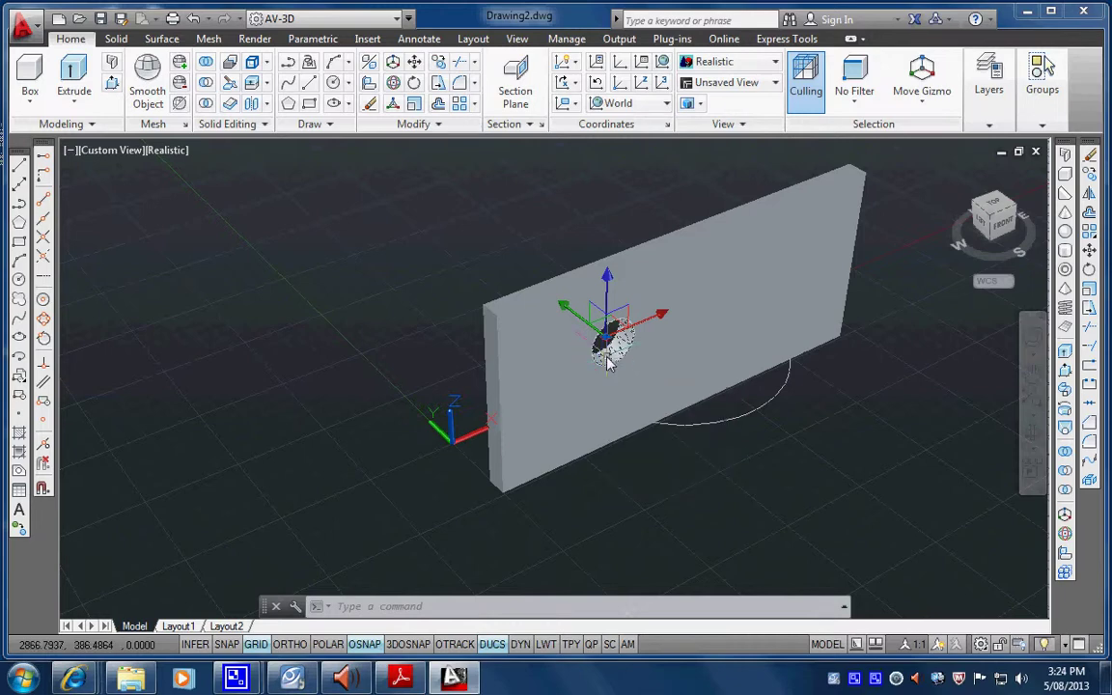
key("Escape")
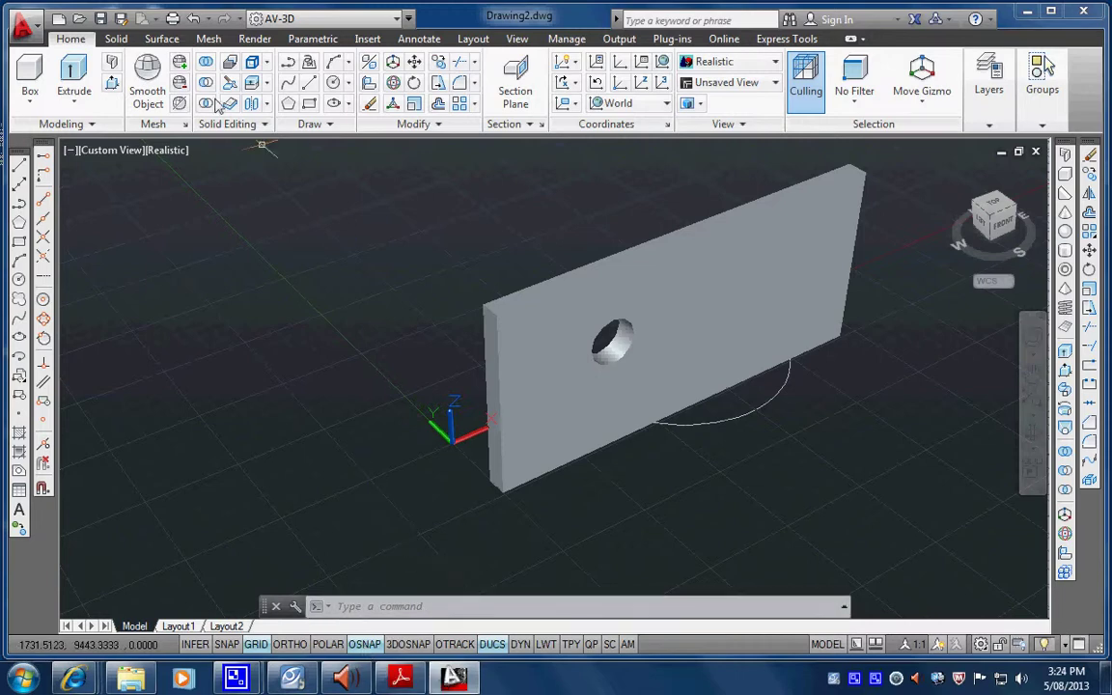
Start a polysolid with a height of 2700, a width of 300 and left justification.
left_click(113, 66)
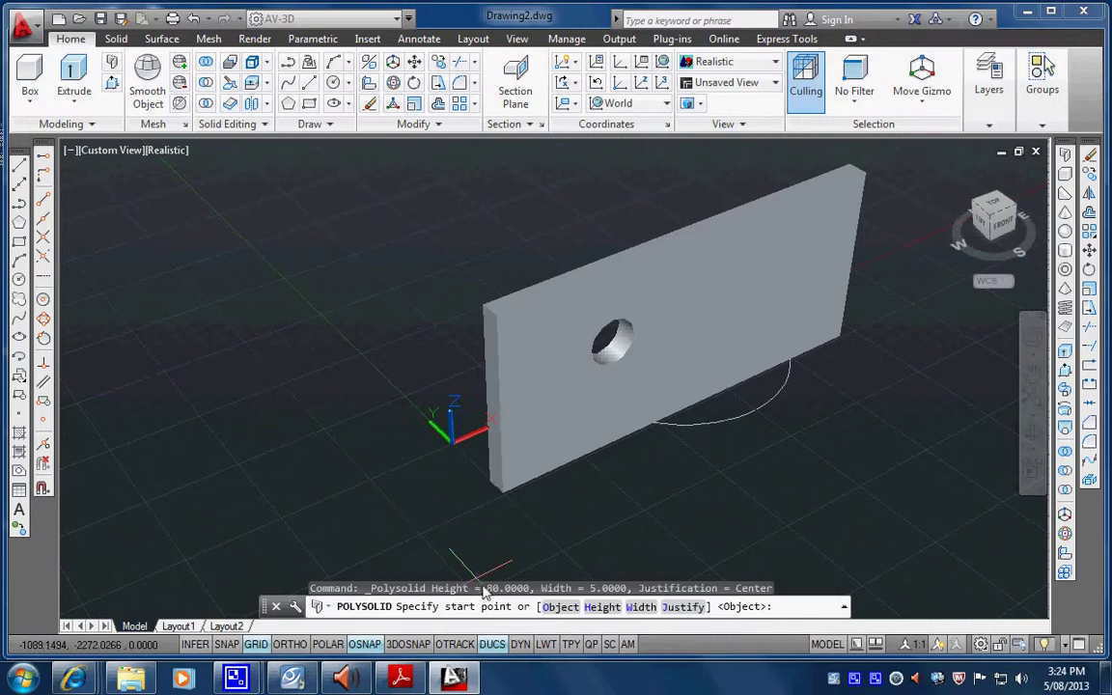
left_click(602, 607)
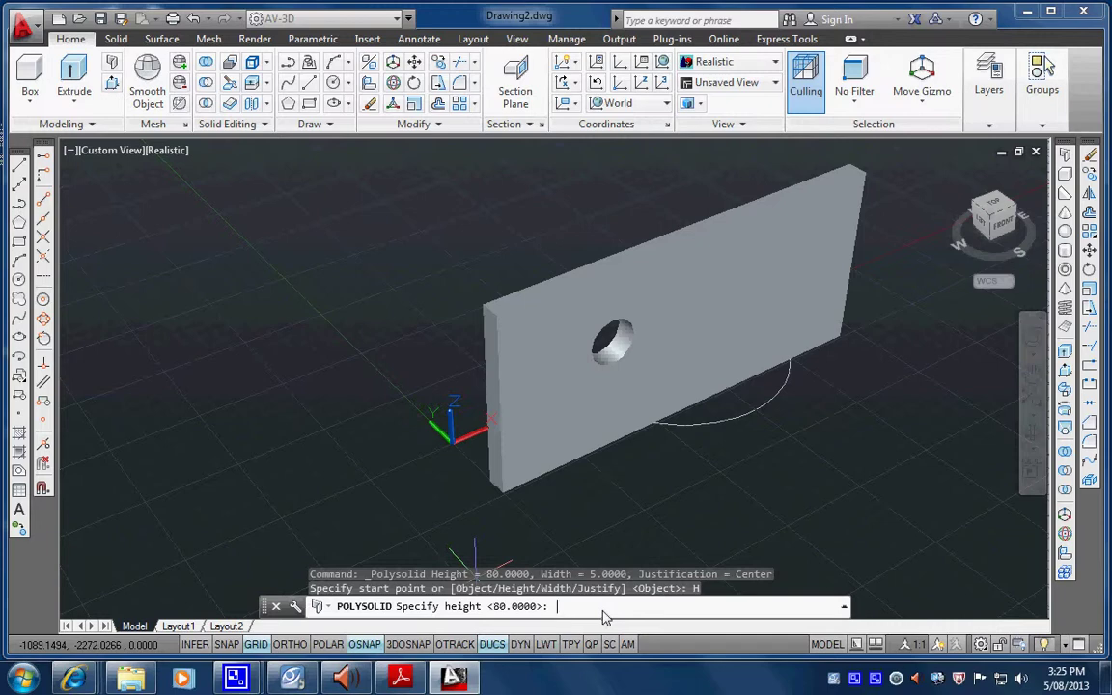
key("Return")
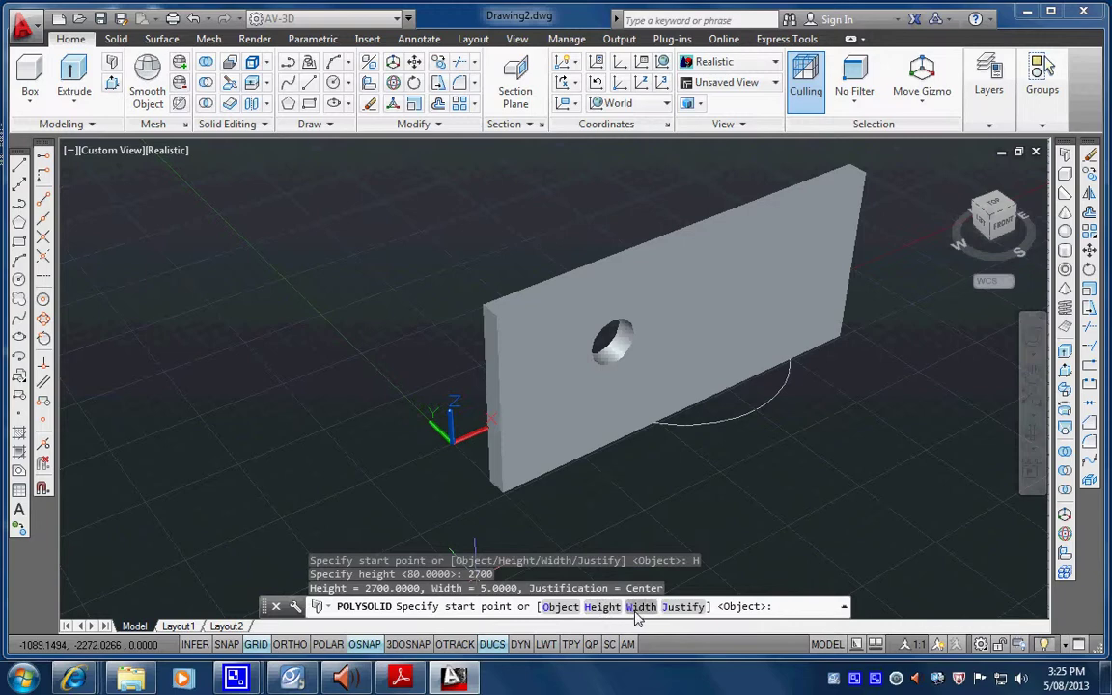
left_click(639, 609)
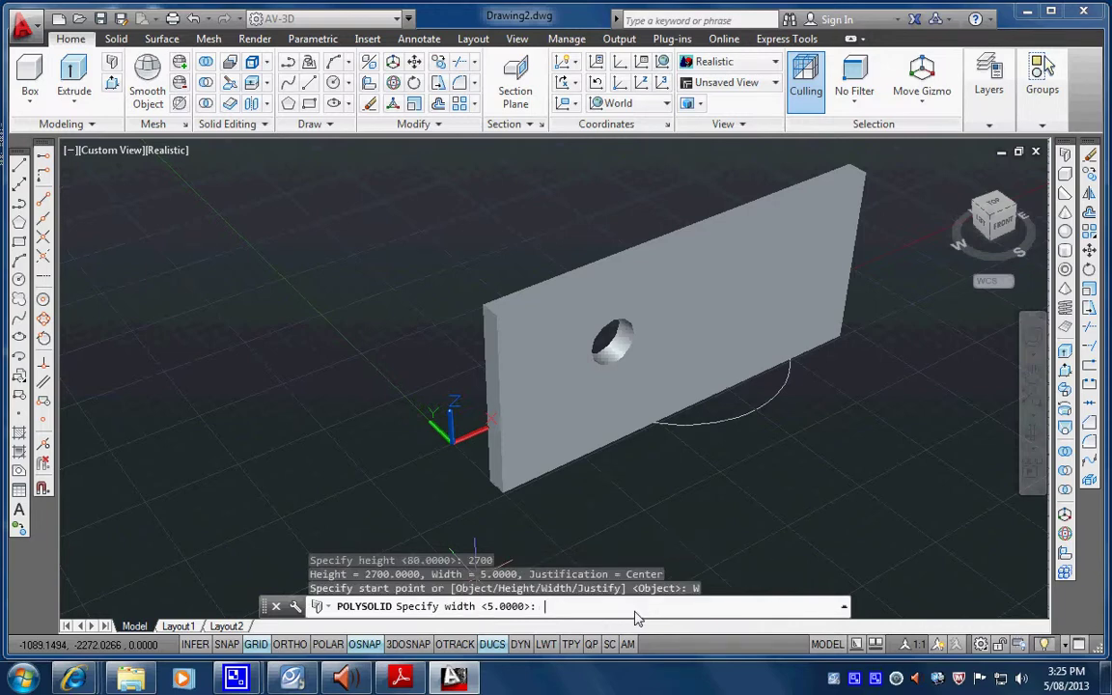
type("300")
key("Return")
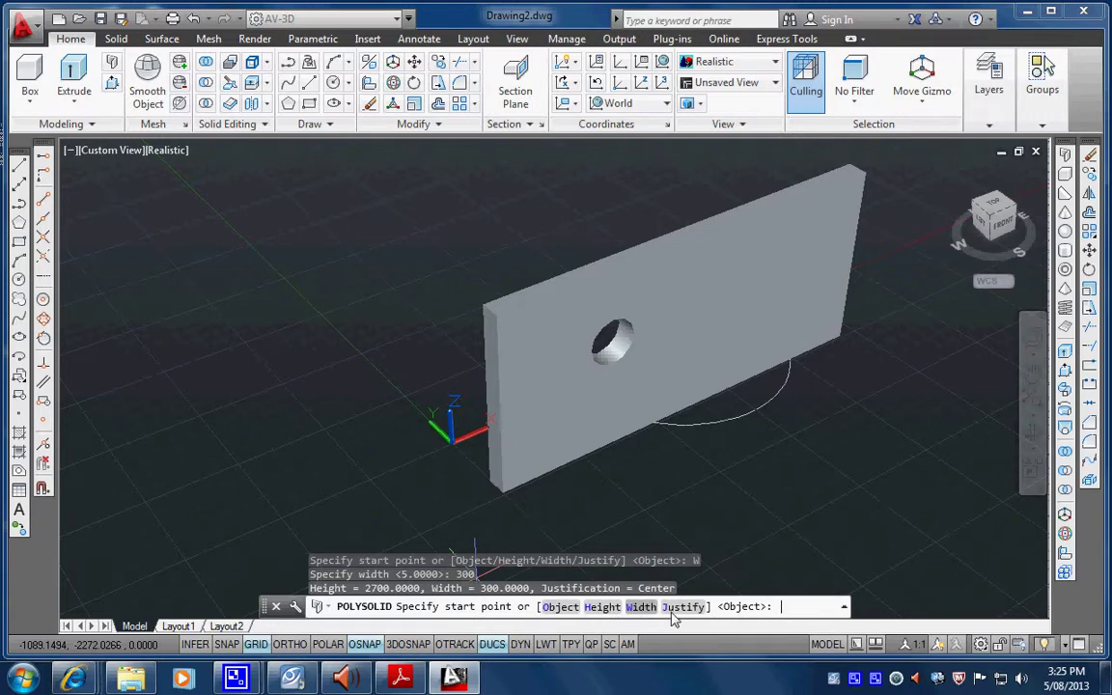
left_click(683, 607)
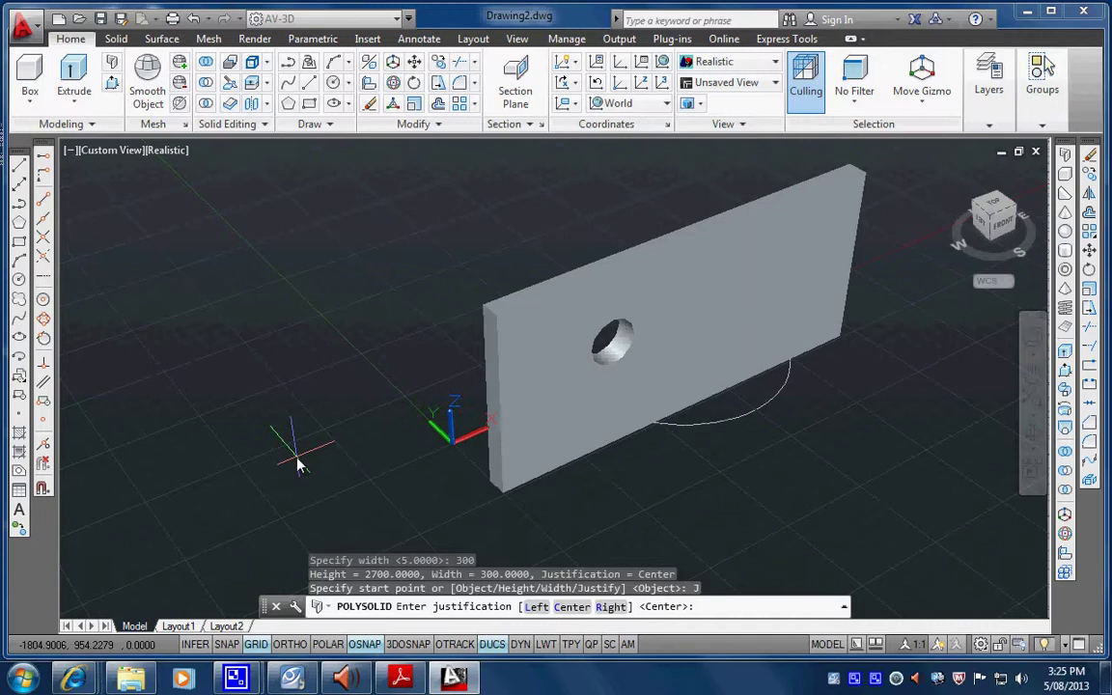
type("l")
key("Return")
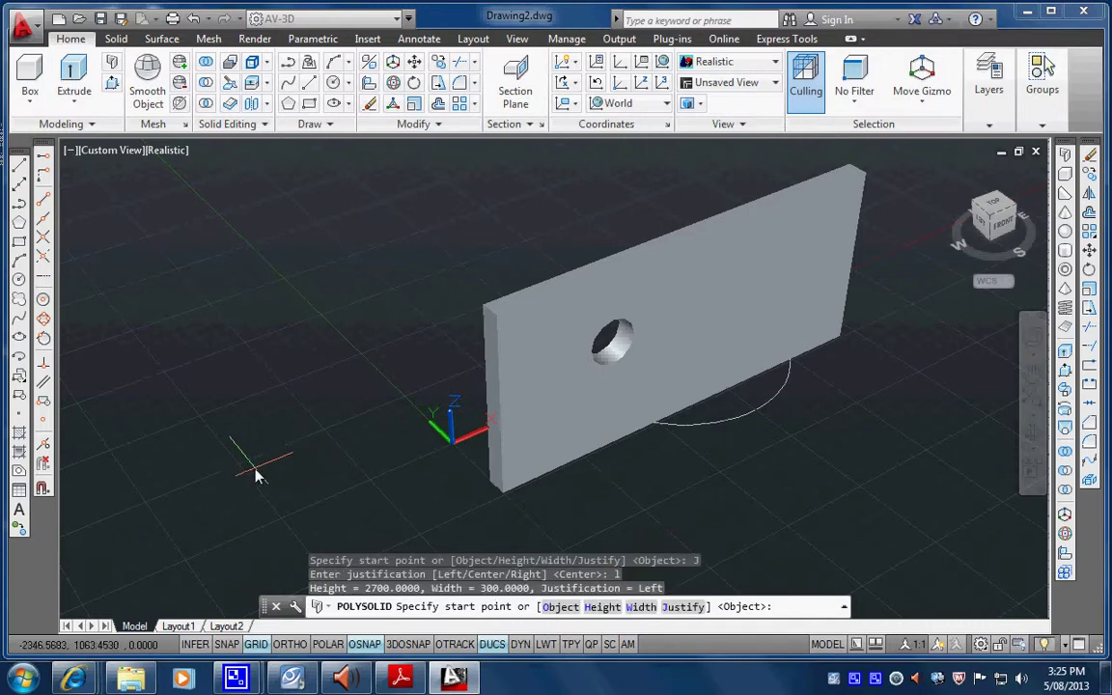
Start the polysolid wall in the empty area beside the box and draw its first segment 10000 along positive Y with Ortho on.
left_click(254, 472)
scroll(280, 337, "down", 5)
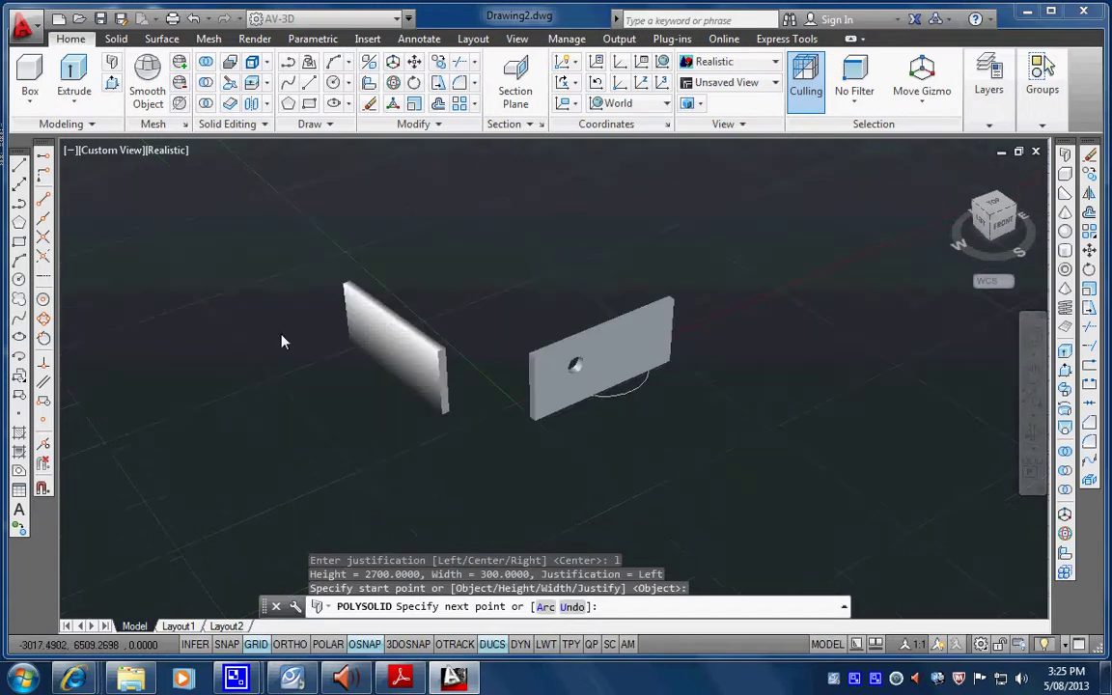
scroll(274, 310, "up", 2)
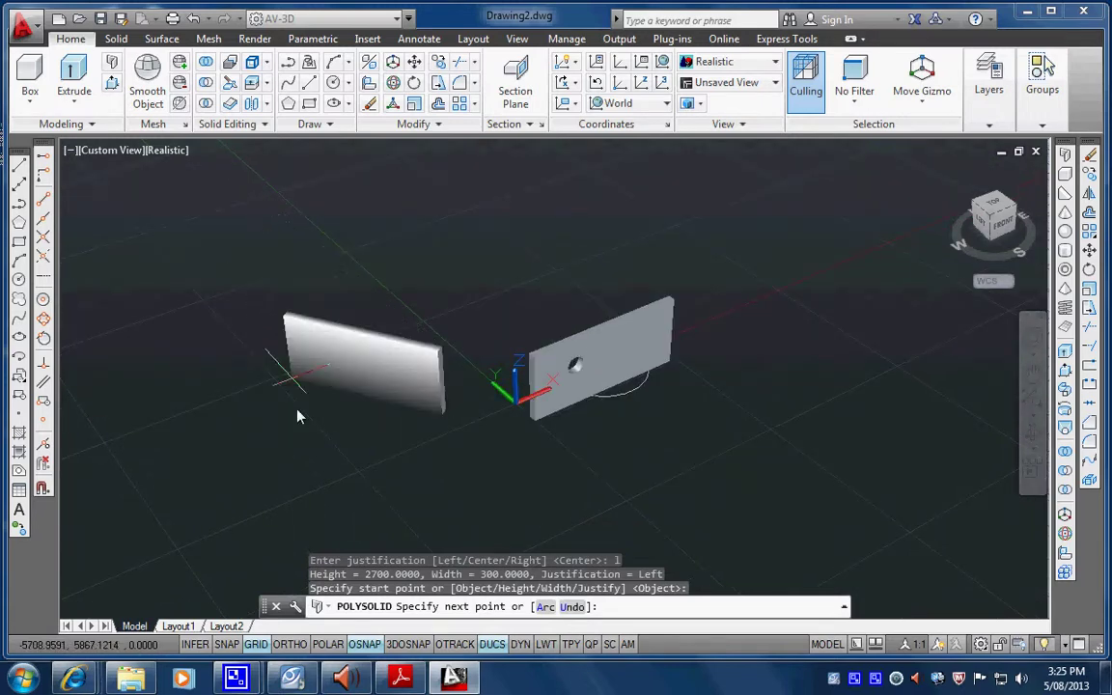
left_click(290, 645)
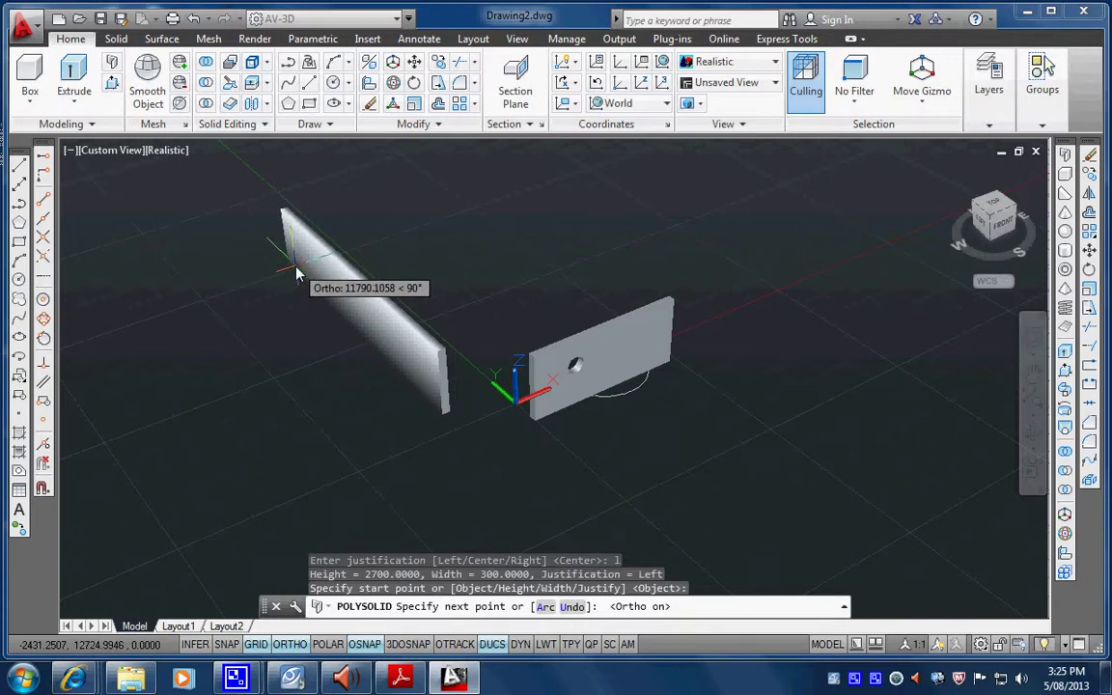
type("1")
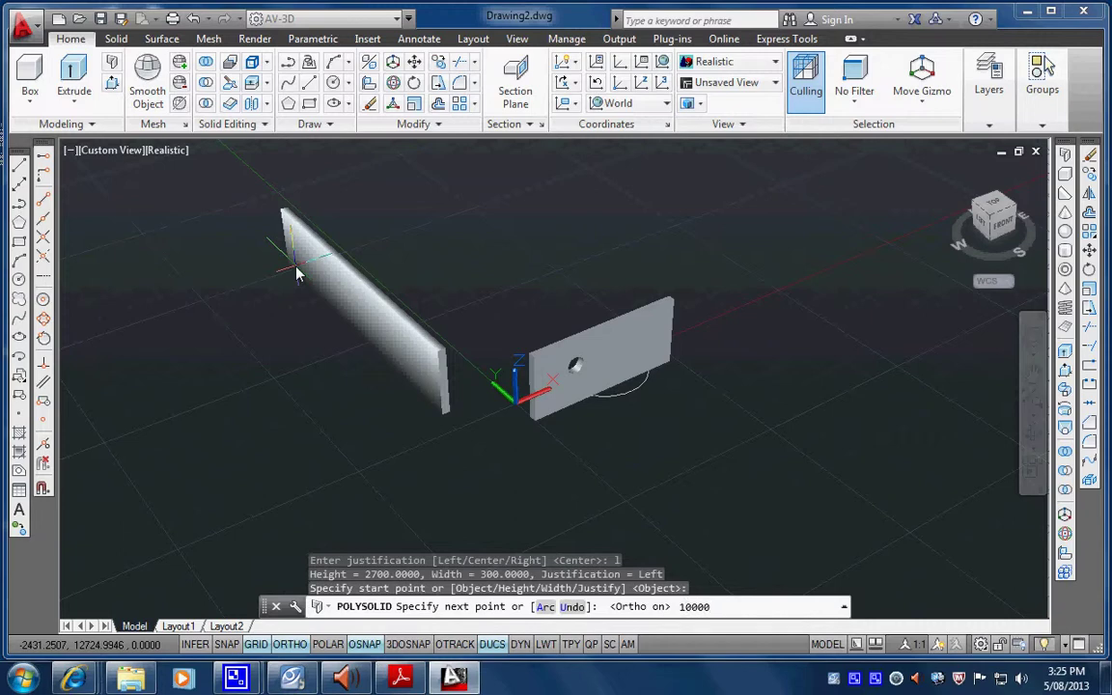
type("0000")
key("Return")
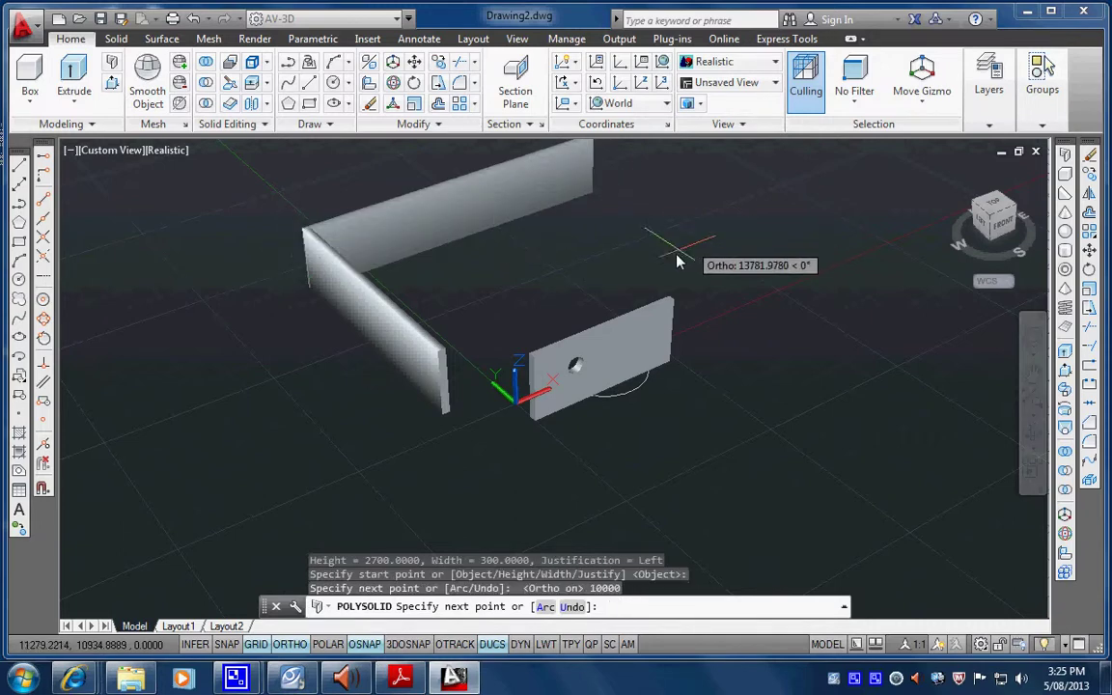
Continue the wall 15000 along positive X, add a shorter side along negative Y and close the polysolid to its start point.
type("150")
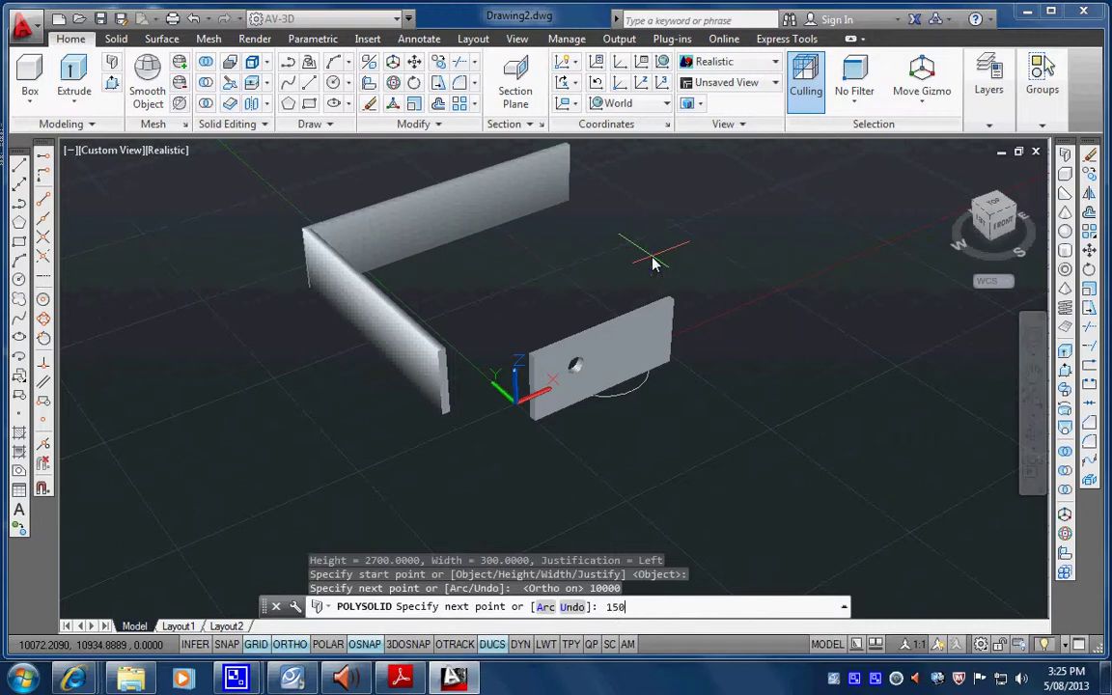
type("00")
key("Return")
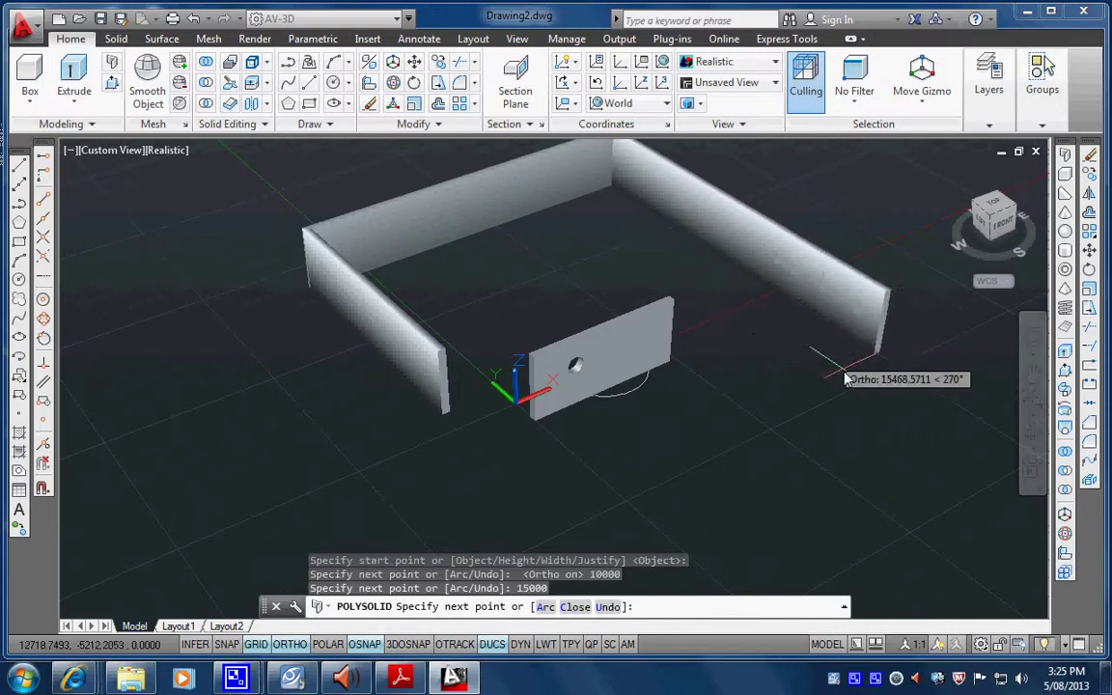
left_click(621, 253)
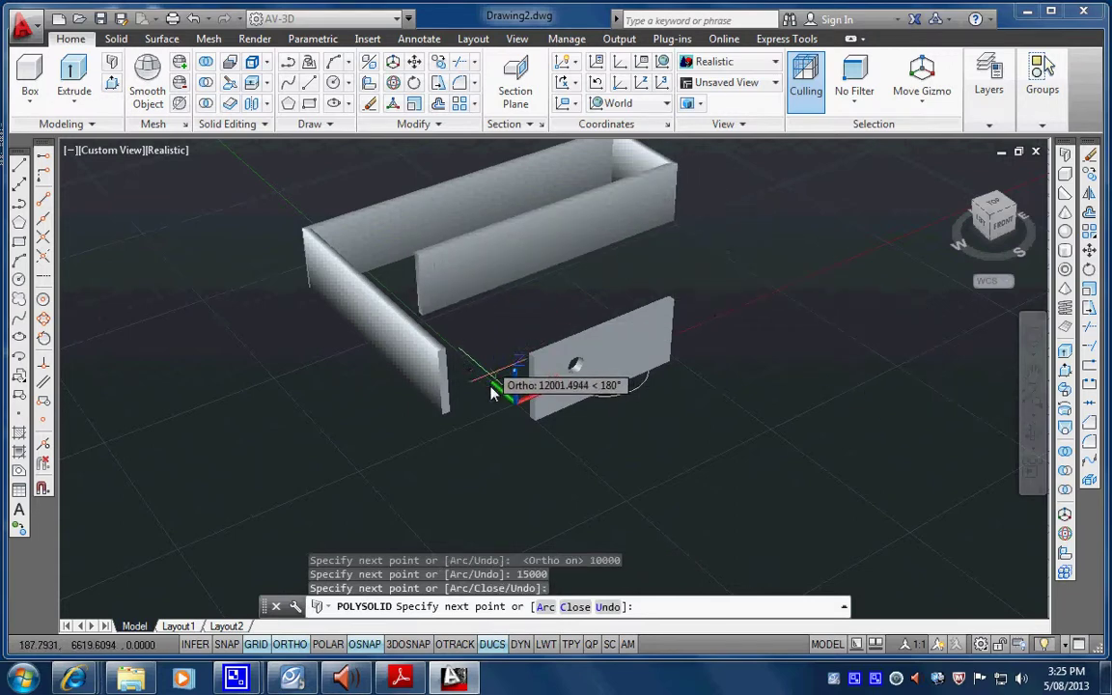
left_click(577, 614)
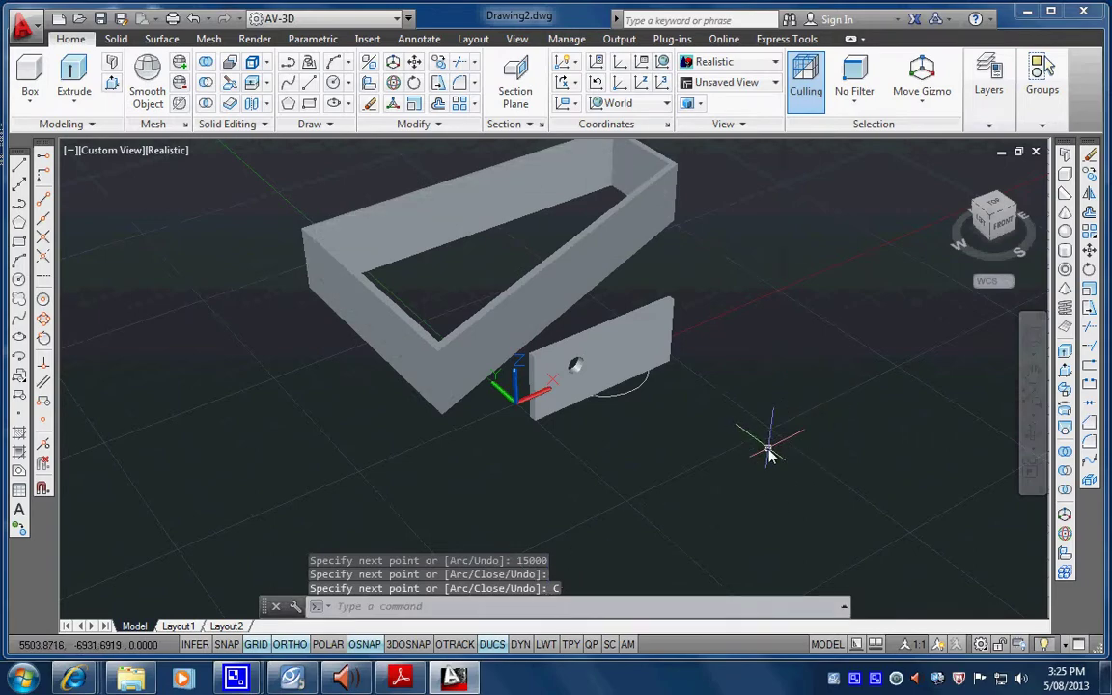
mouse_move(770, 449)
middle_mouse_down("shift")
mouse_move(755, 467)
mouse_move(539, 455)
mouse_move(605, 472)
mouse_move(864, 479)
mouse_move(860, 422)
mouse_move(755, 452)
middle_mouse_up("shift")
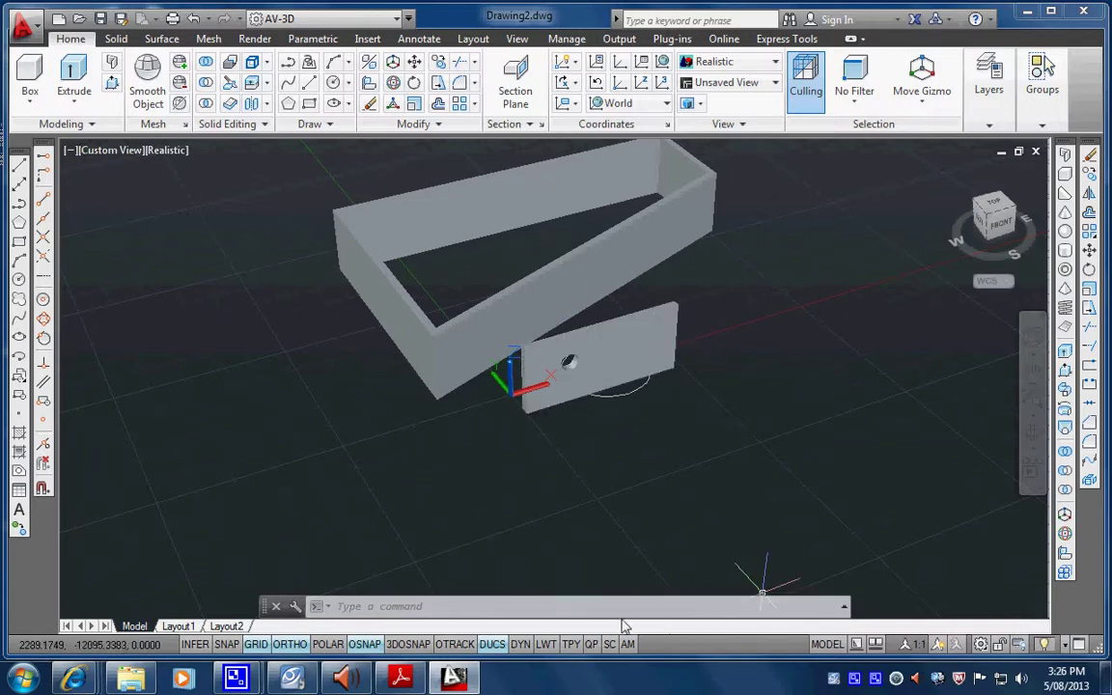
left_click(980, 100)
left_click(1027, 11)
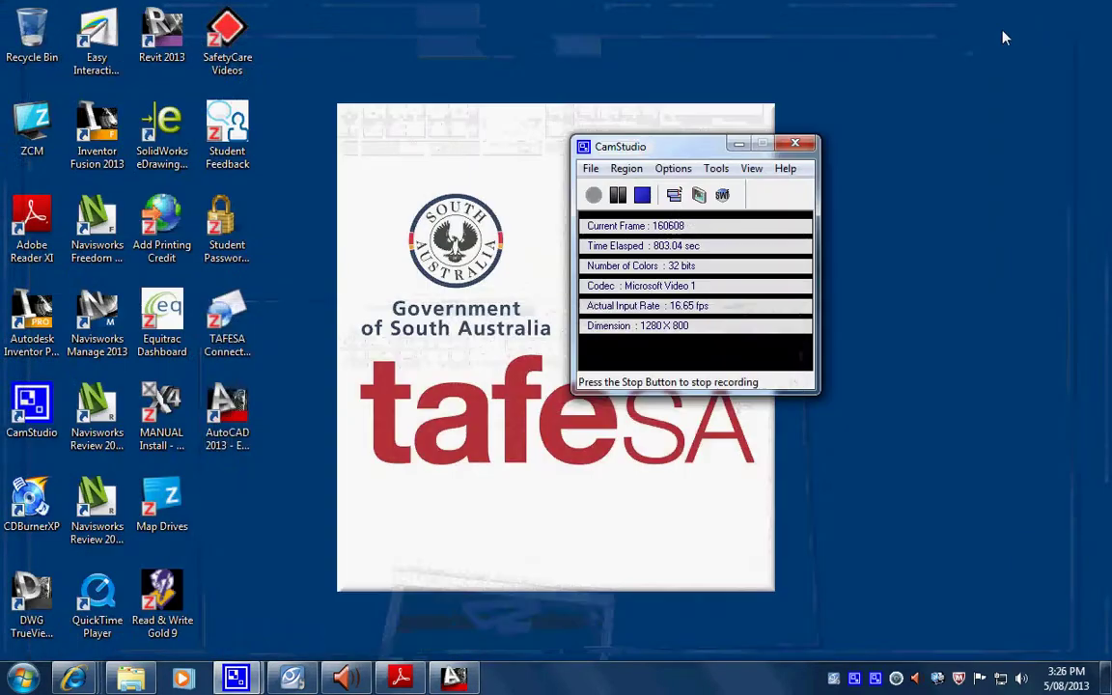